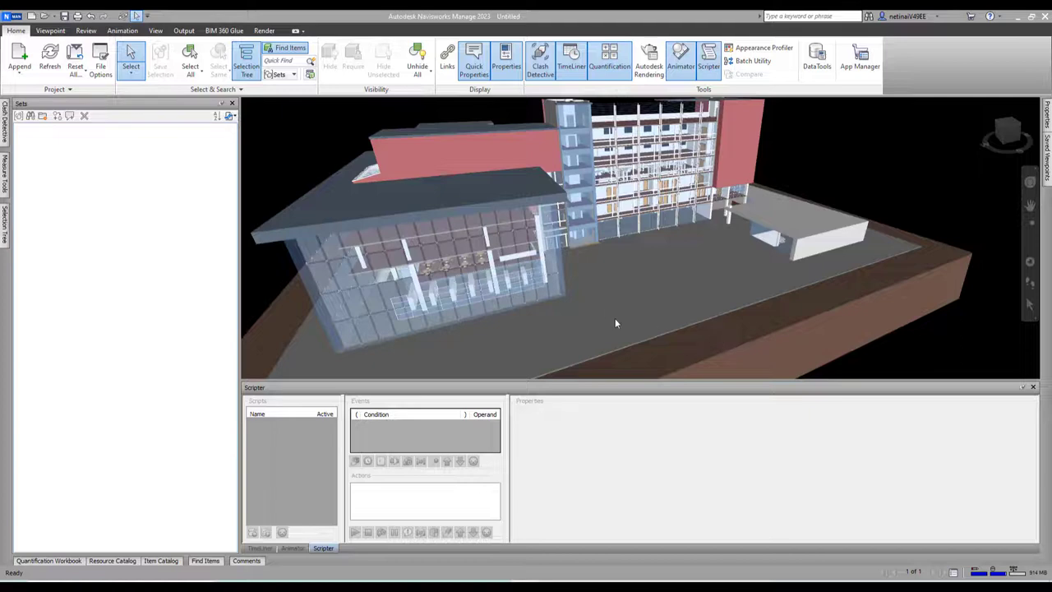
Orbit and zoom around the building exterior to face its front and left side.
middle_click_drag(599, 300, 550, 279, "shift")
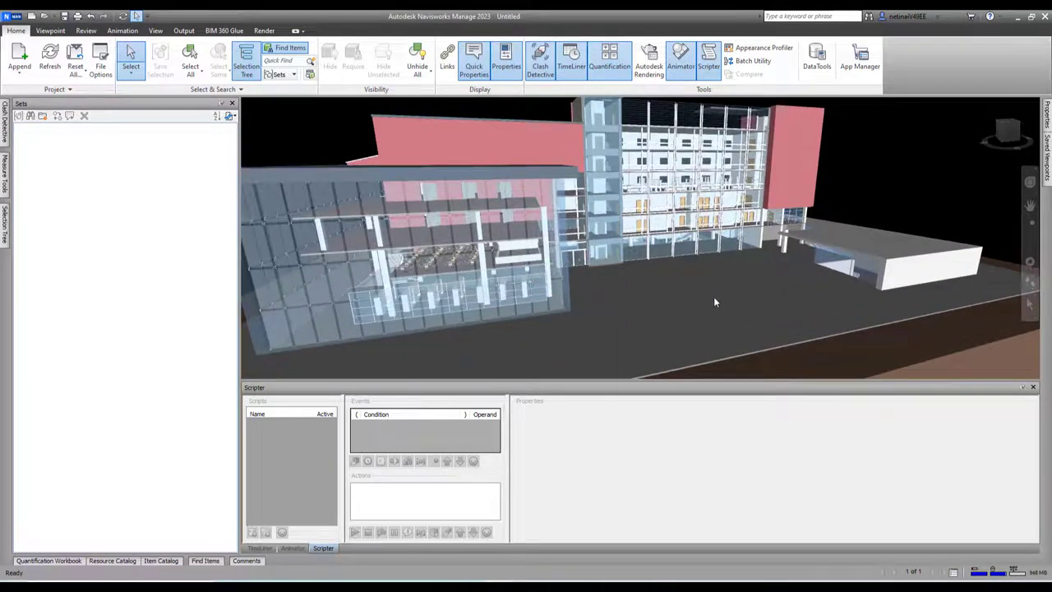
scroll(617, 270, "up", 2)
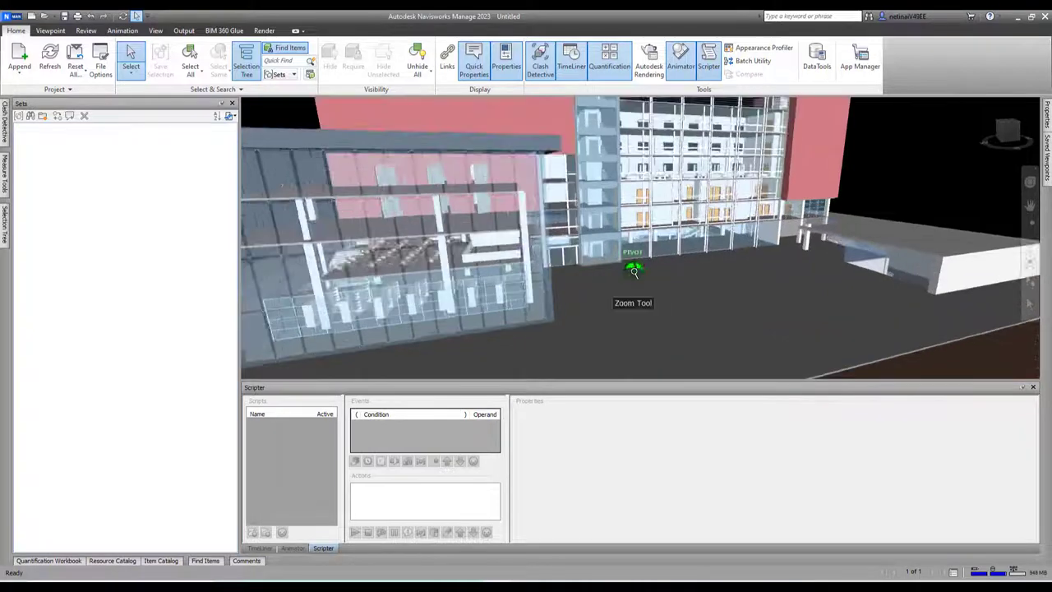
scroll(625, 269, "up", 2)
scroll(575, 276, "up", 2)
scroll(502, 283, "up", 1)
scroll(499, 282, "up", 1)
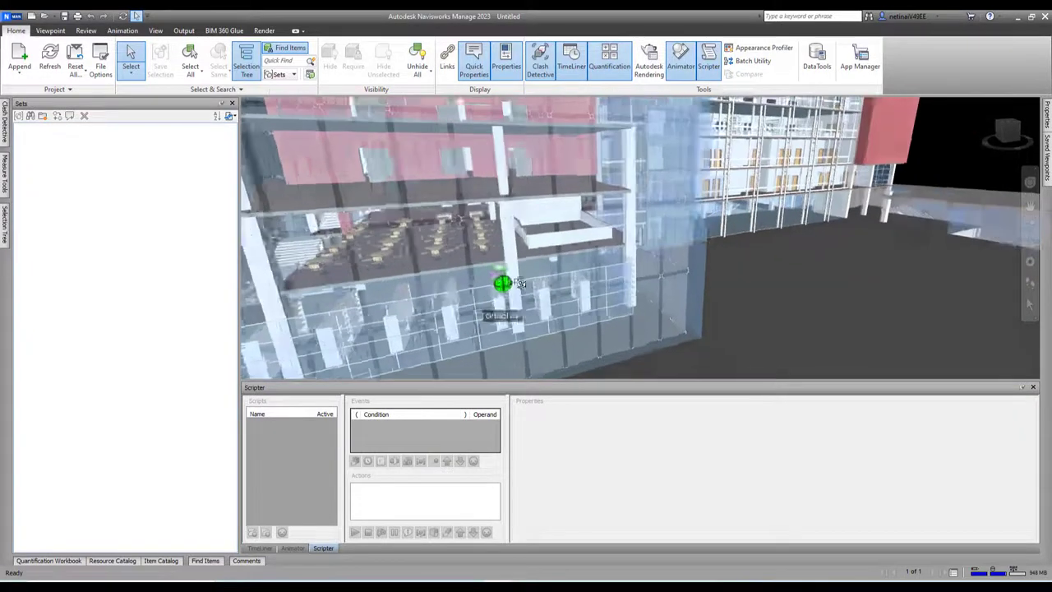
scroll(500, 282, "up", 1)
middle_click_drag(752, 299, 723, 294, "shift")
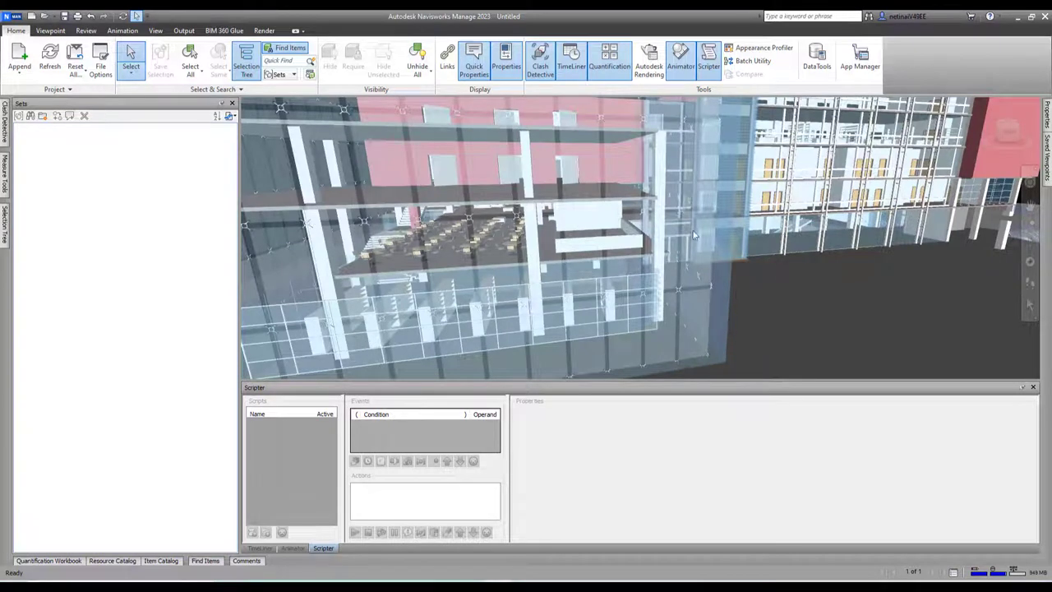
scroll(637, 239, "down", 3)
mouse_move(641, 234)
middle_mouse_down("shift")
mouse_move(780, 312)
mouse_move(627, 305)
middle_mouse_up("shift")
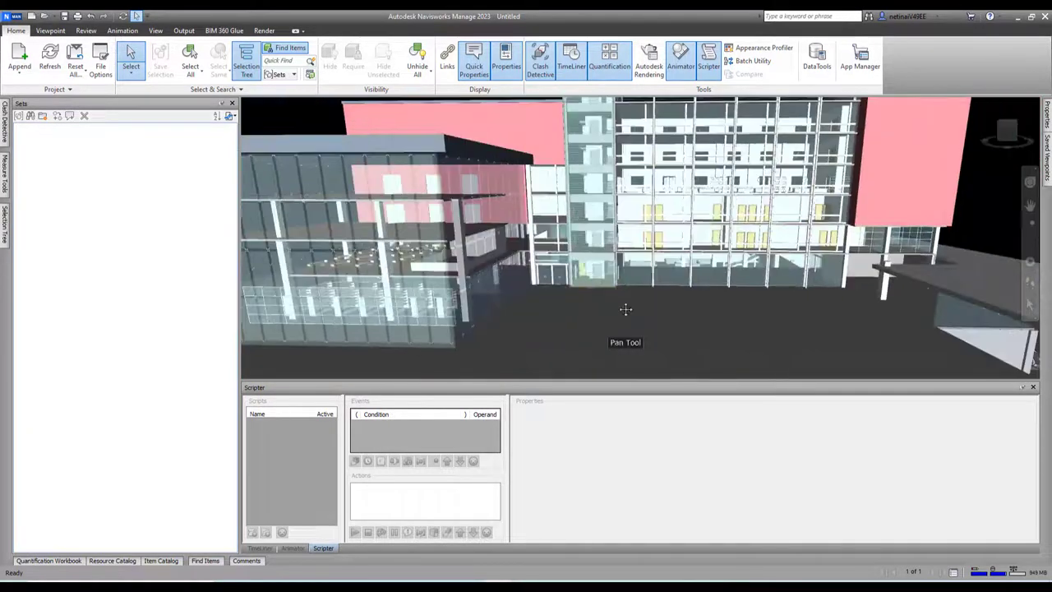
scroll(691, 328, "up", 2)
mouse_move(691, 328)
middle_mouse_down("shift")
mouse_move(661, 341)
mouse_move(780, 319)
mouse_move(824, 294)
middle_mouse_up("shift")
scroll(751, 193, "up", 3)
scroll(749, 189, "up", 3)
scroll(787, 329, "up", 2)
scroll(825, 295, "down", 2)
scroll(750, 236, "down", 3)
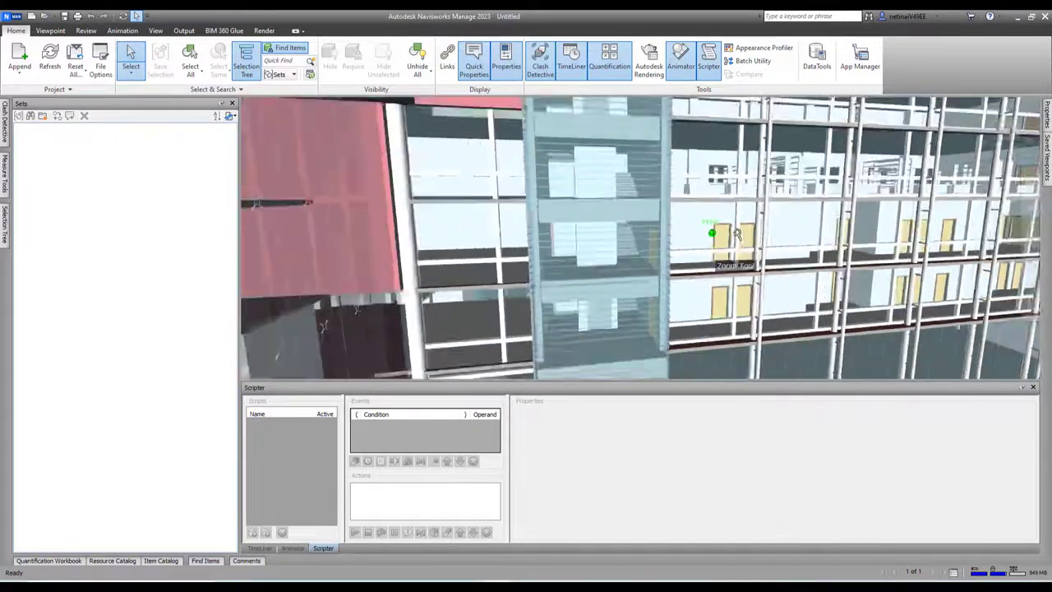
scroll(750, 237, "down", 2)
scroll(750, 237, "down", 3)
middle_click_drag(714, 272, 782, 268, "shift")
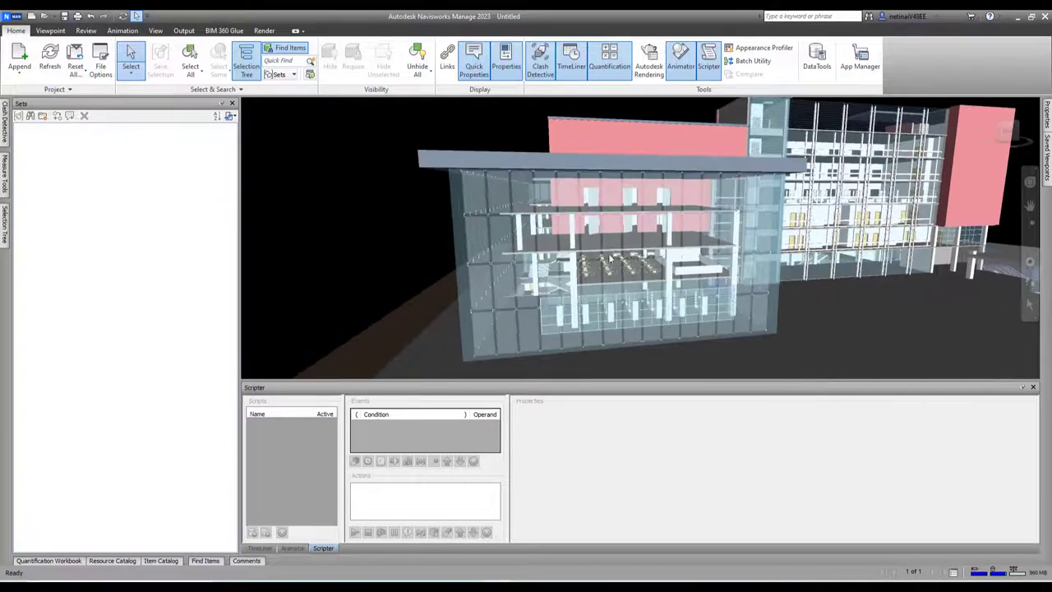
Zoom in through the building until the cafeteria tables and chairs fill the view.
scroll(629, 278, "up", 2)
scroll(627, 275, "up", 2)
scroll(628, 274, "up", 2)
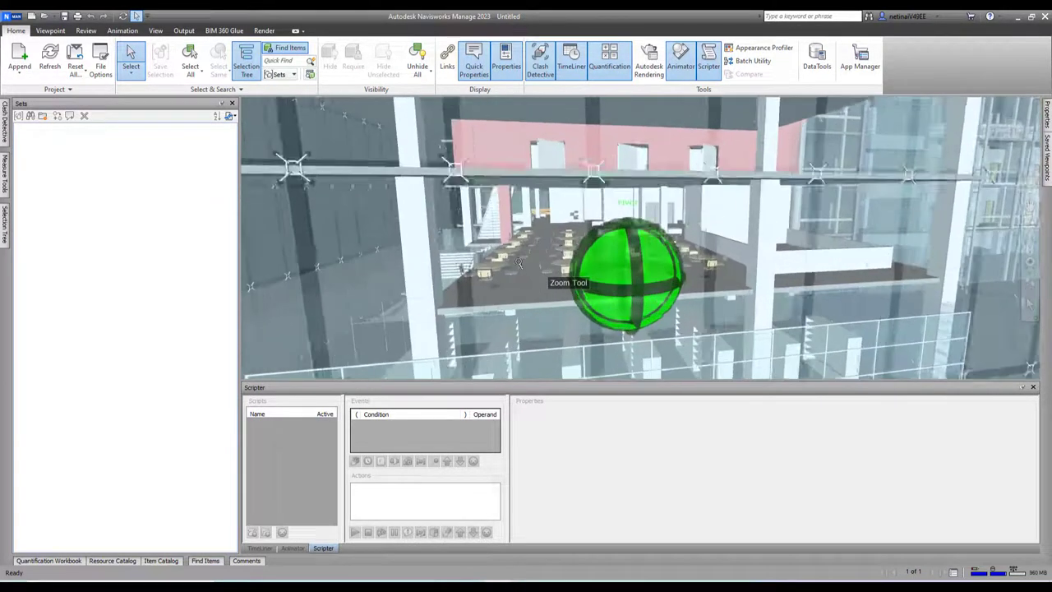
scroll(627, 263, "up", 2)
scroll(510, 238, "up", 2)
scroll(508, 236, "up", 2)
scroll(508, 236, "up", 2)
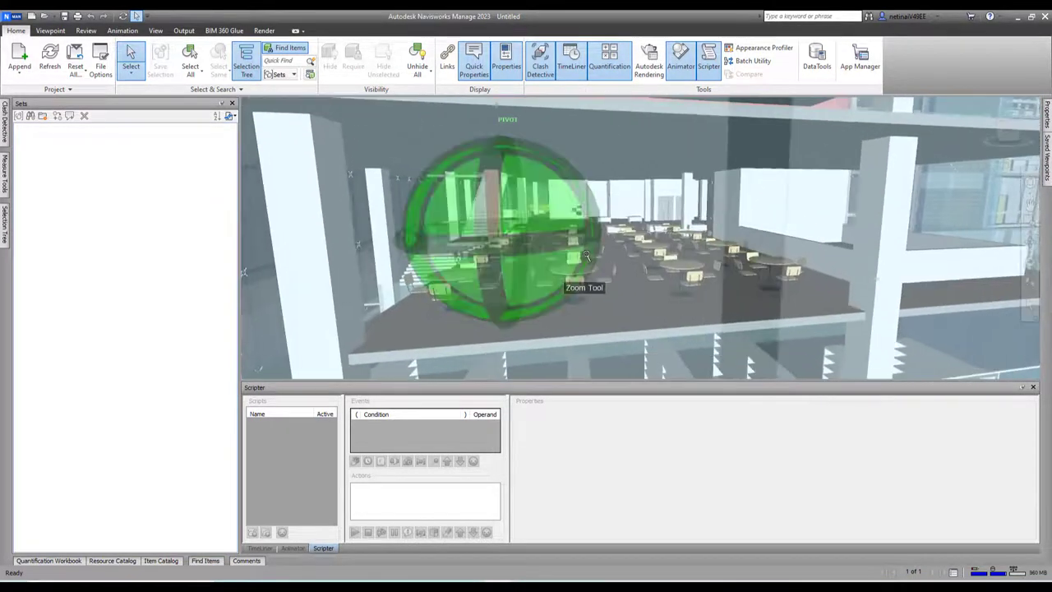
scroll(580, 255, "up", 2)
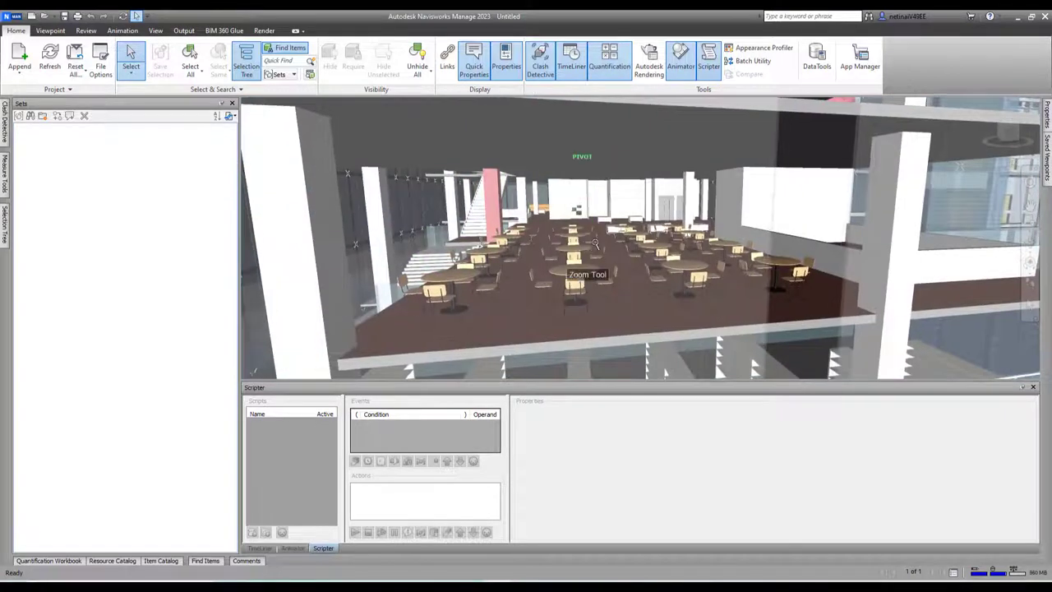
scroll(597, 255, "up", 2)
scroll(597, 255, "up", 2)
scroll(605, 256, "up", 2)
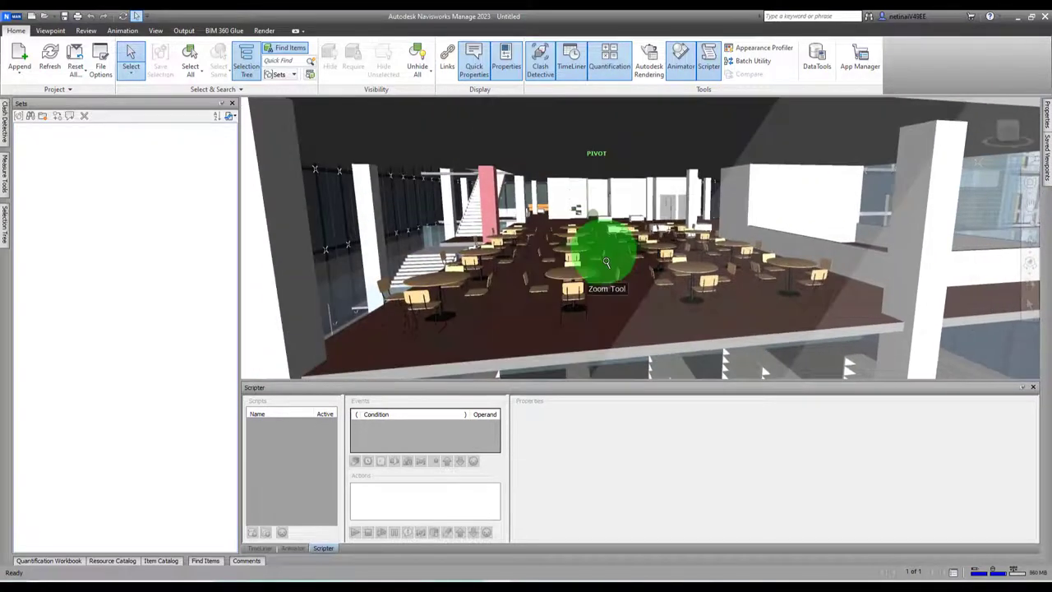
scroll(613, 273, "up", 3)
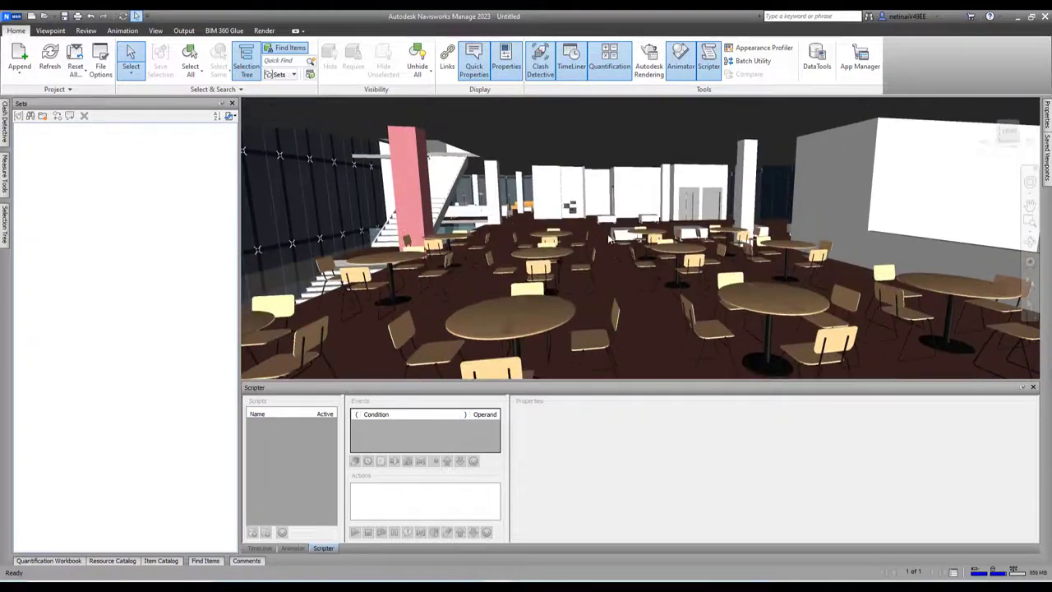
scroll(601, 216, "up", 2)
scroll(604, 272, "up", 2)
scroll(670, 283, "up", 2)
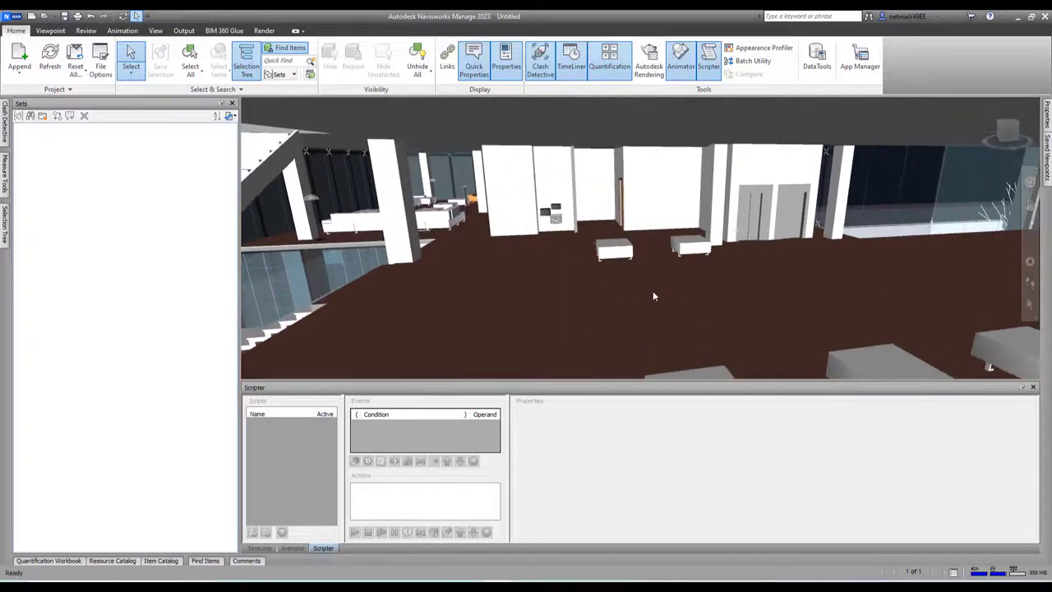
scroll(456, 253, "down", 3)
scroll(620, 305, "up", 2)
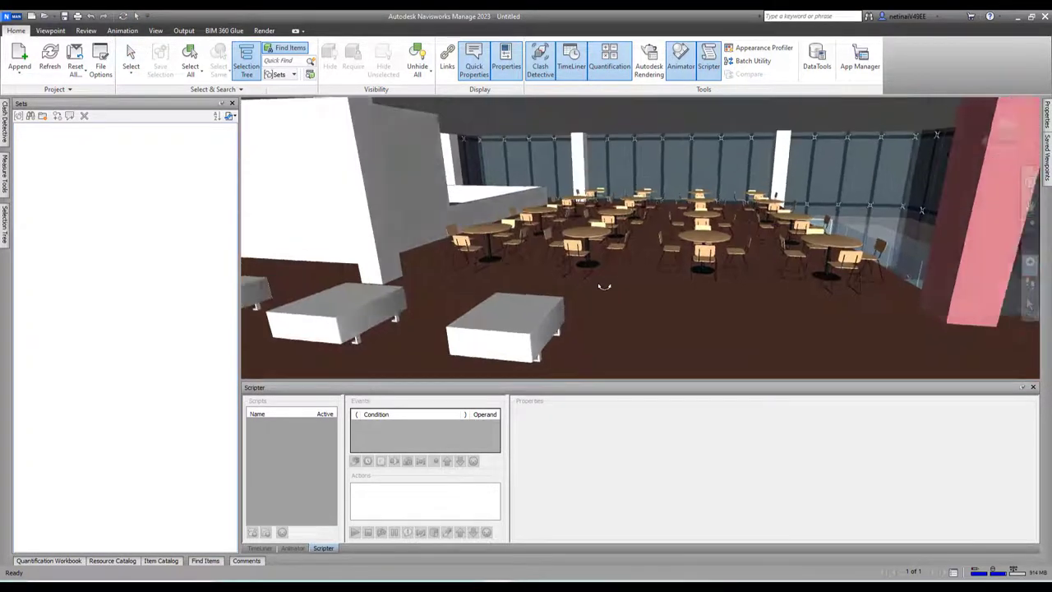
scroll(627, 285, "up", 2)
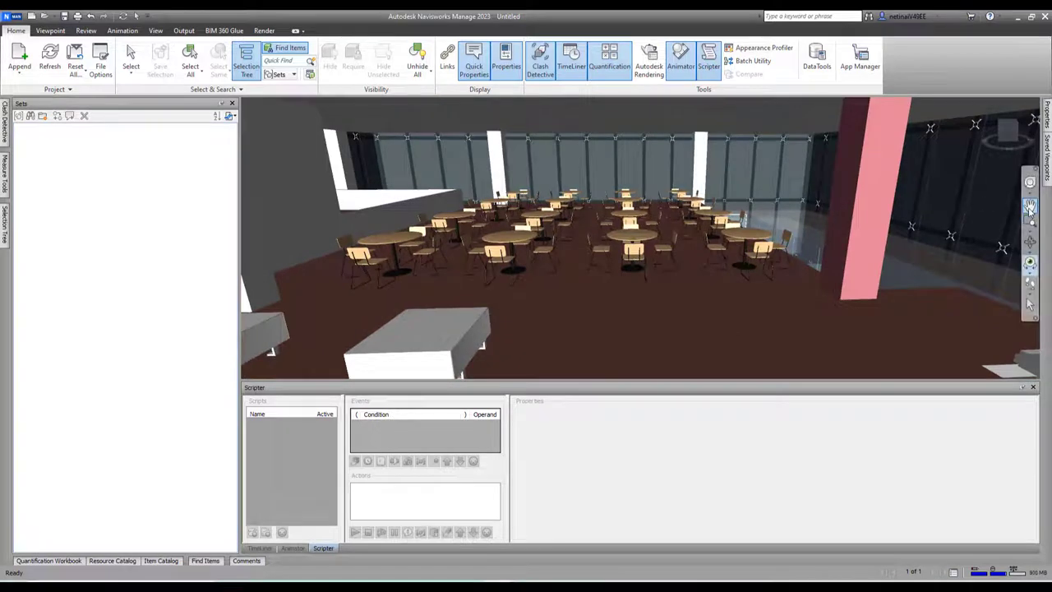
Narrow the Sets list to widen the cafeteria view, then preview the bottom dock panels.
middle_click_drag(639, 247, 372, 377, "shift")
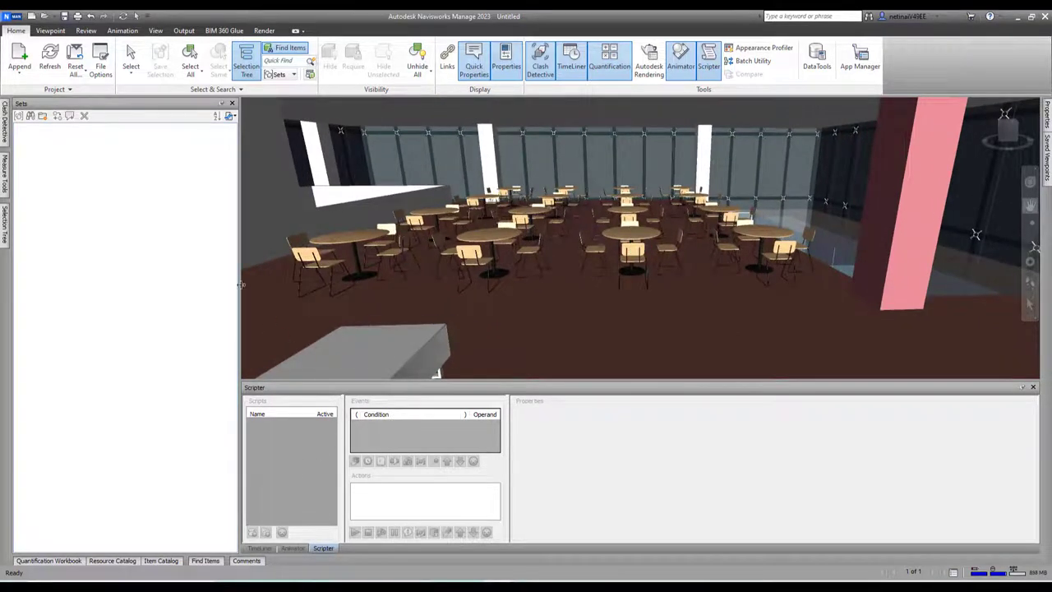
left_click_drag(239, 284, 175, 284)
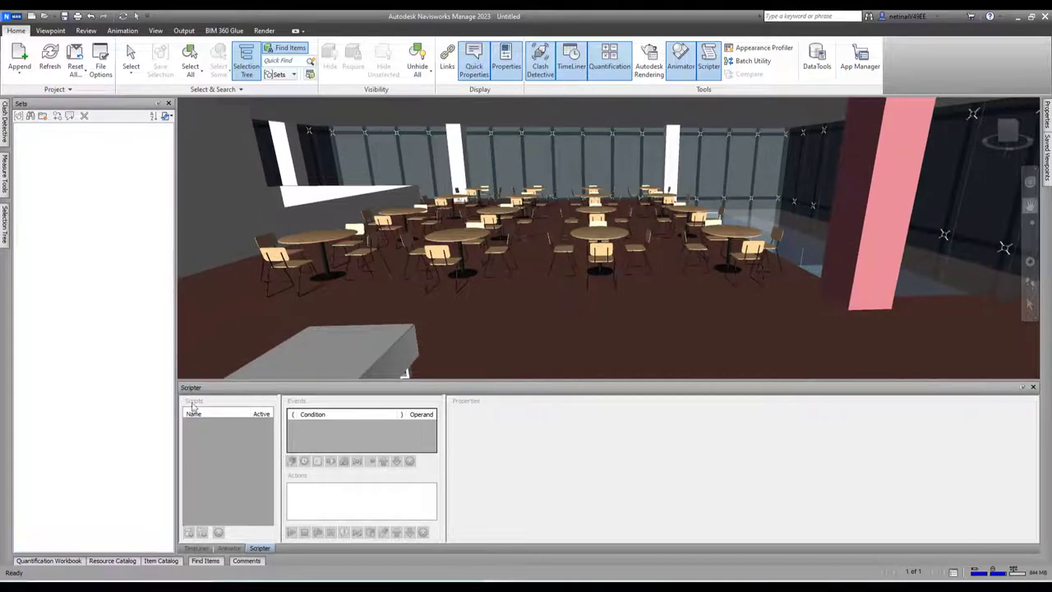
left_click(197, 548)
left_click(229, 549)
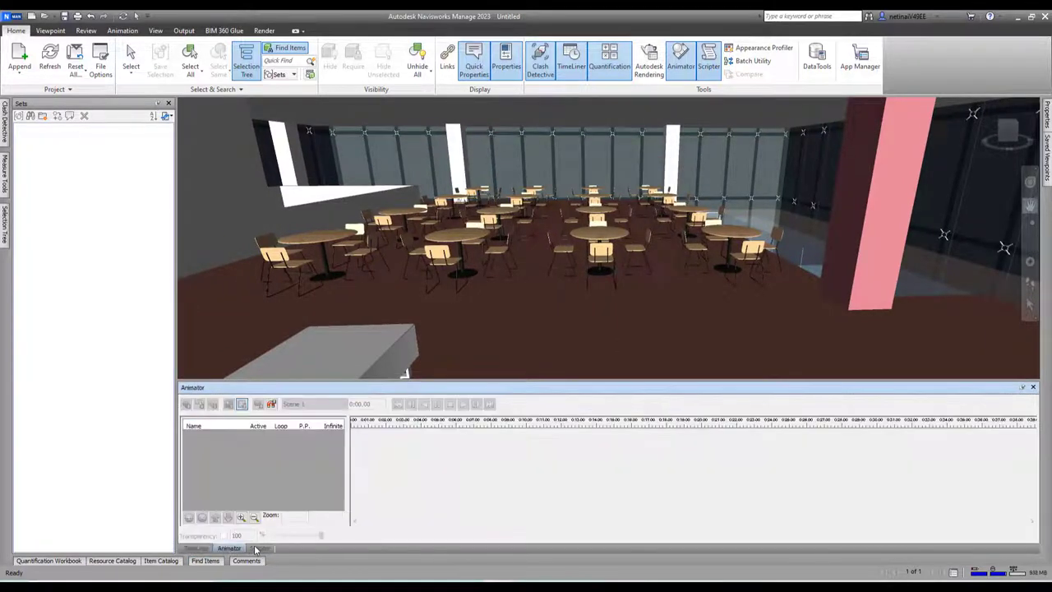
left_click(258, 549)
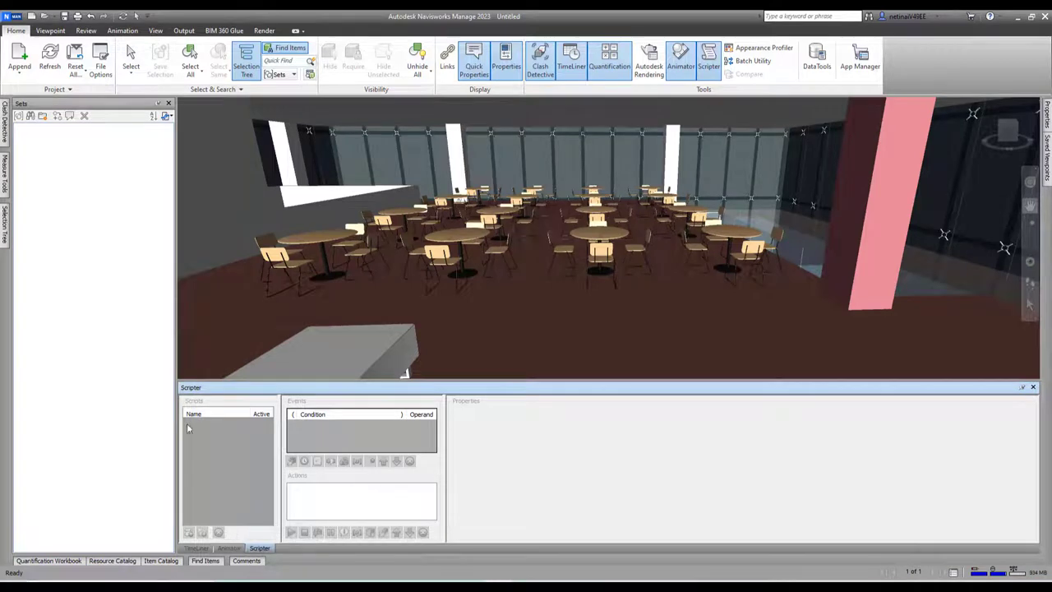
Check the View > Windows list, then show the Animator timeline and Animation tab tools.
left_click(158, 31)
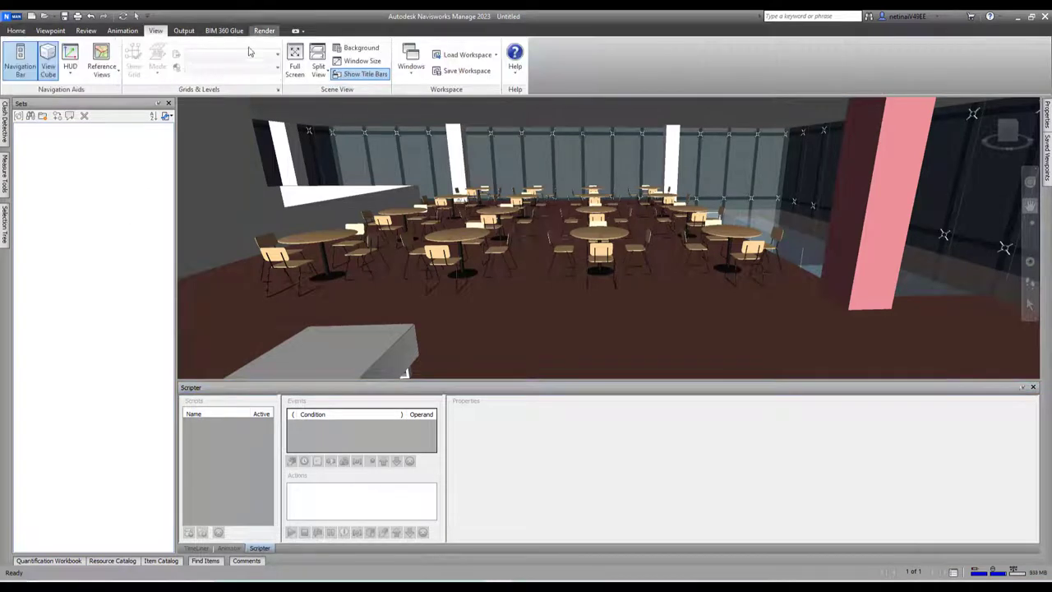
left_click(411, 68)
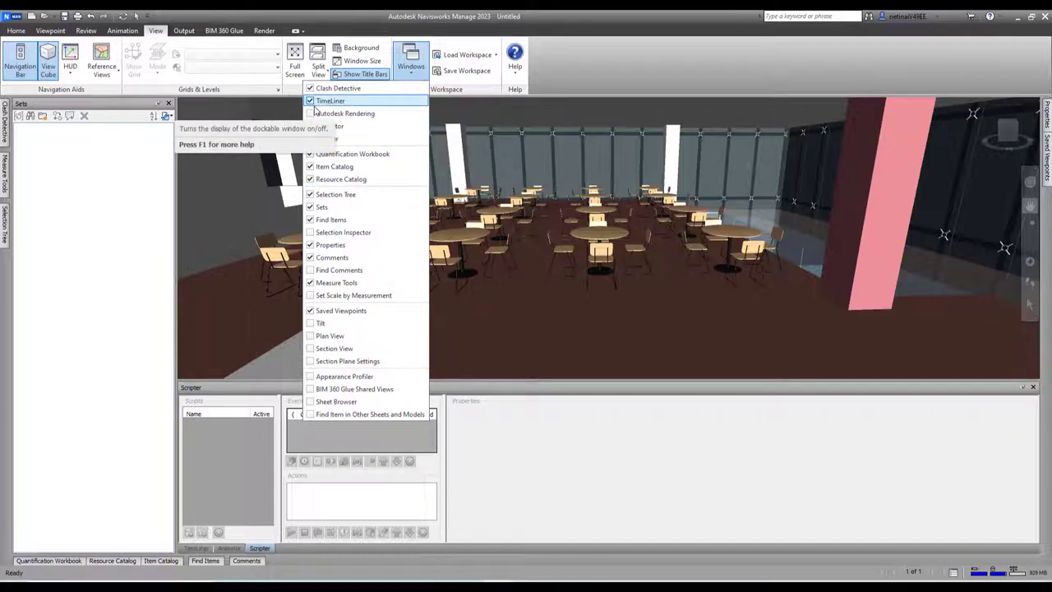
left_click(524, 299)
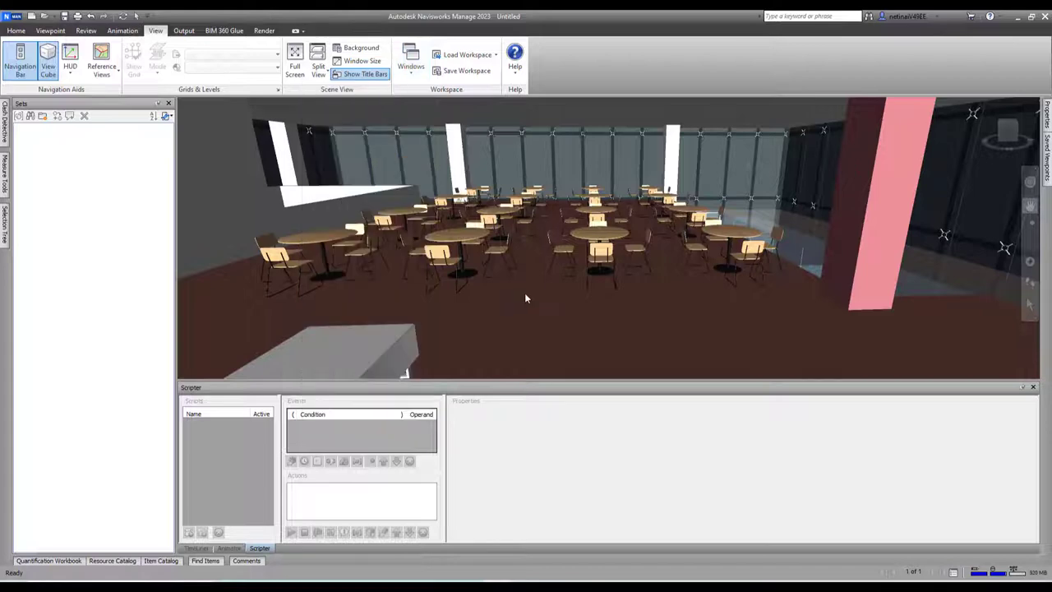
left_click(230, 547)
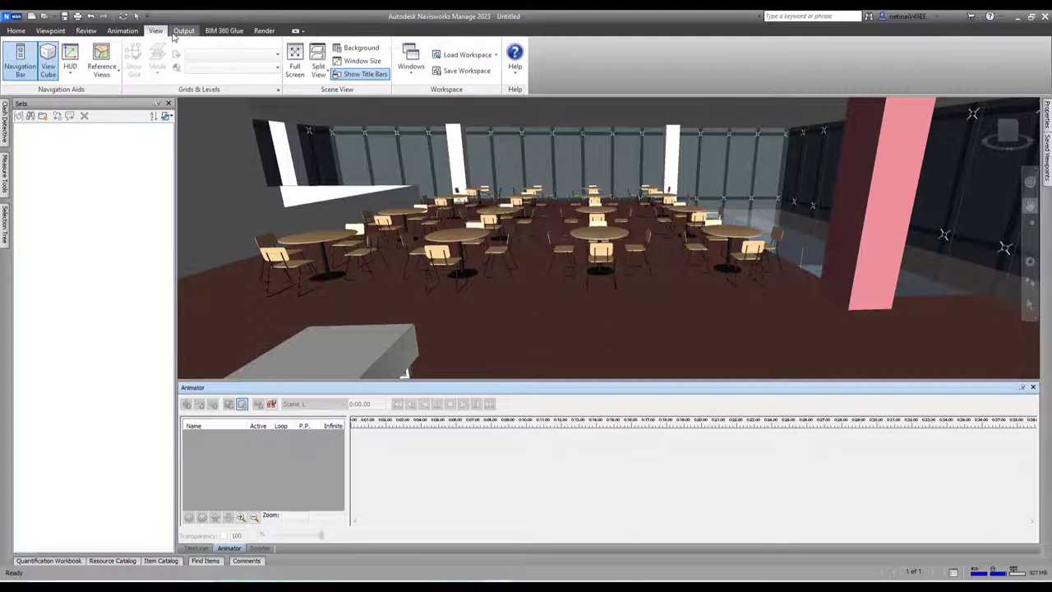
left_click(121, 32)
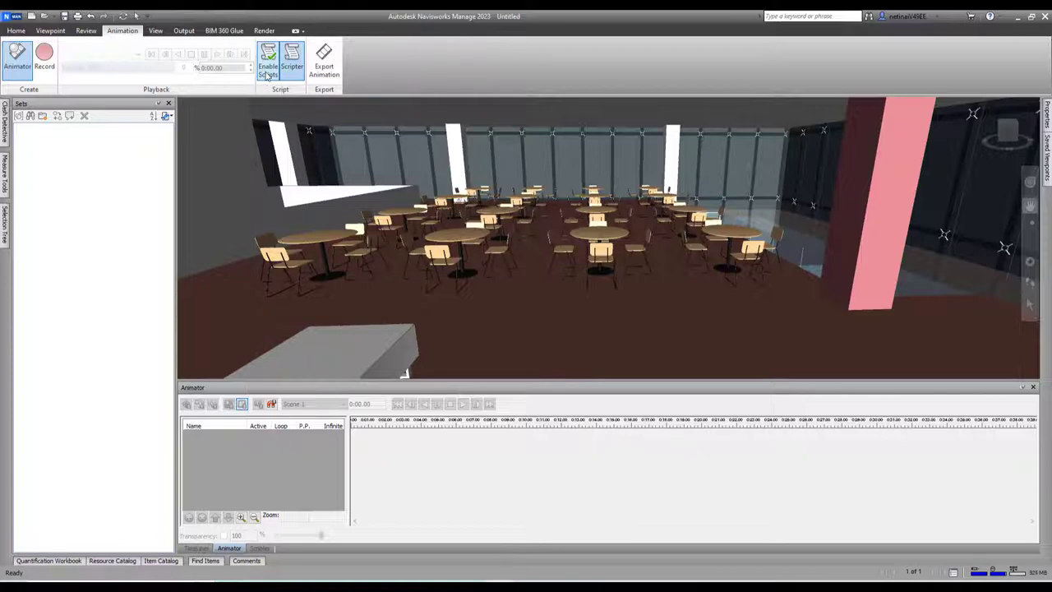
Turn script execution off and back on in the Animation tab.
left_click(267, 74)
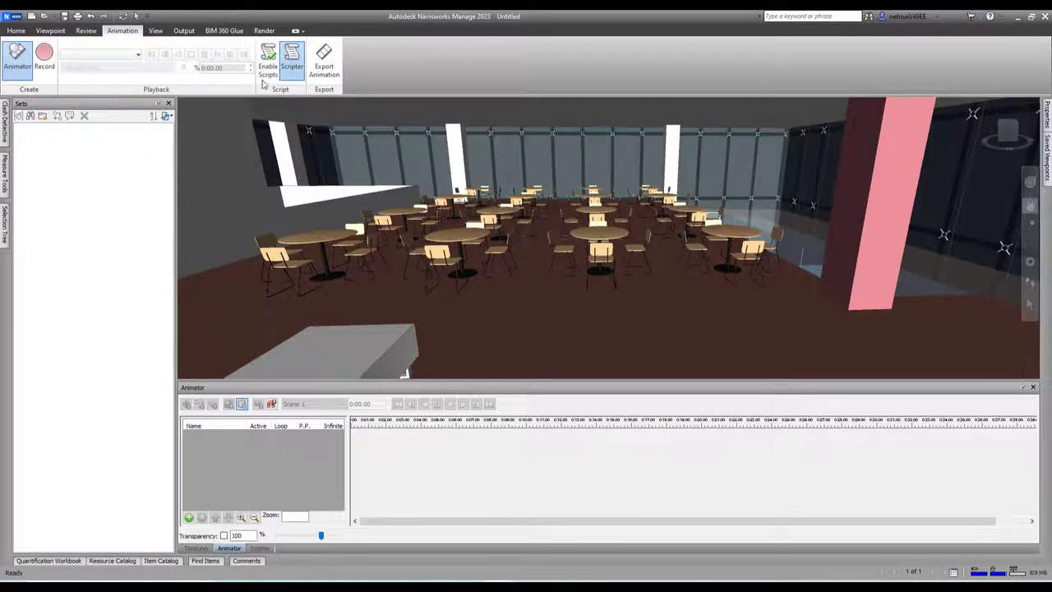
left_click(295, 73)
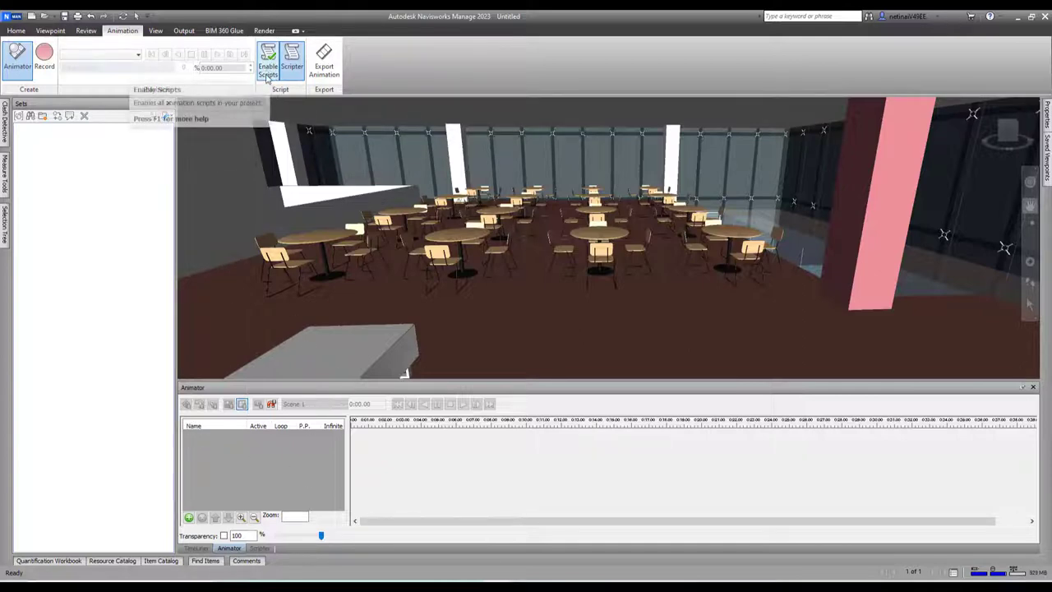
left_click(266, 77)
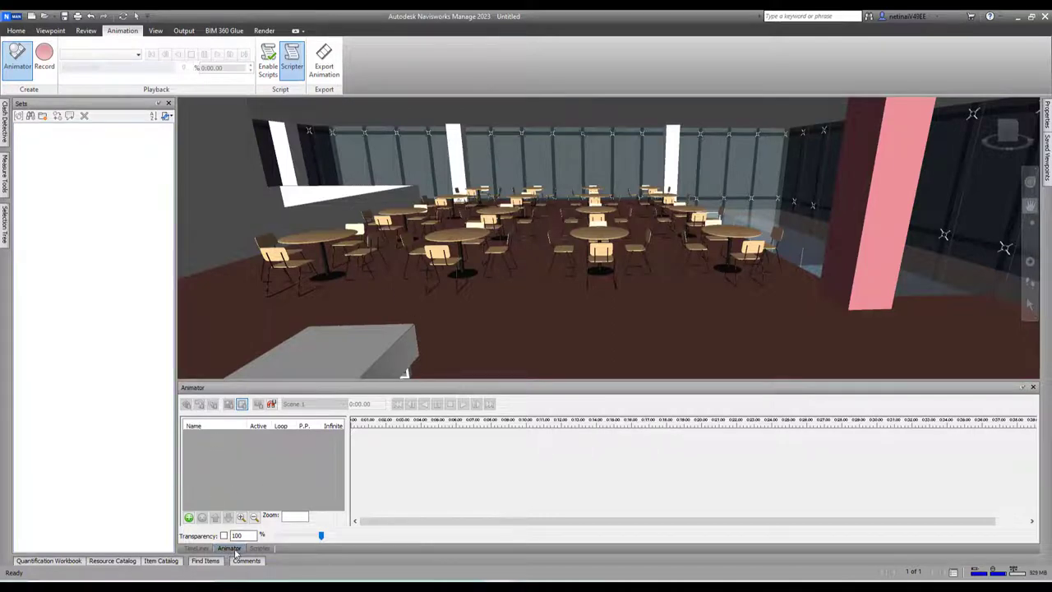
Add an empty Scene 1 in the Animator and pick the Zoom navigation tool.
left_click(189, 517)
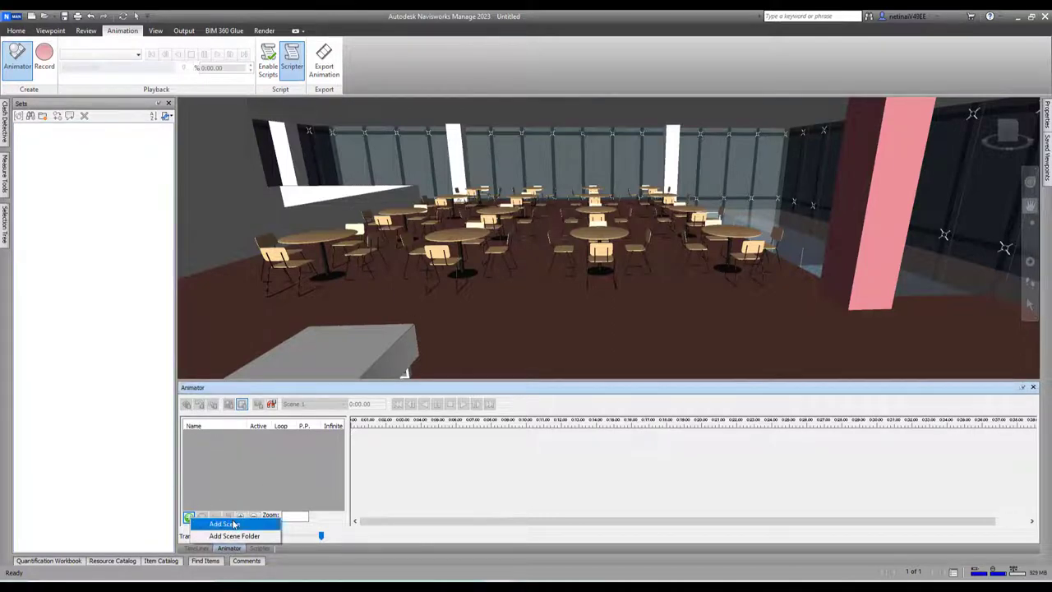
left_click(236, 524)
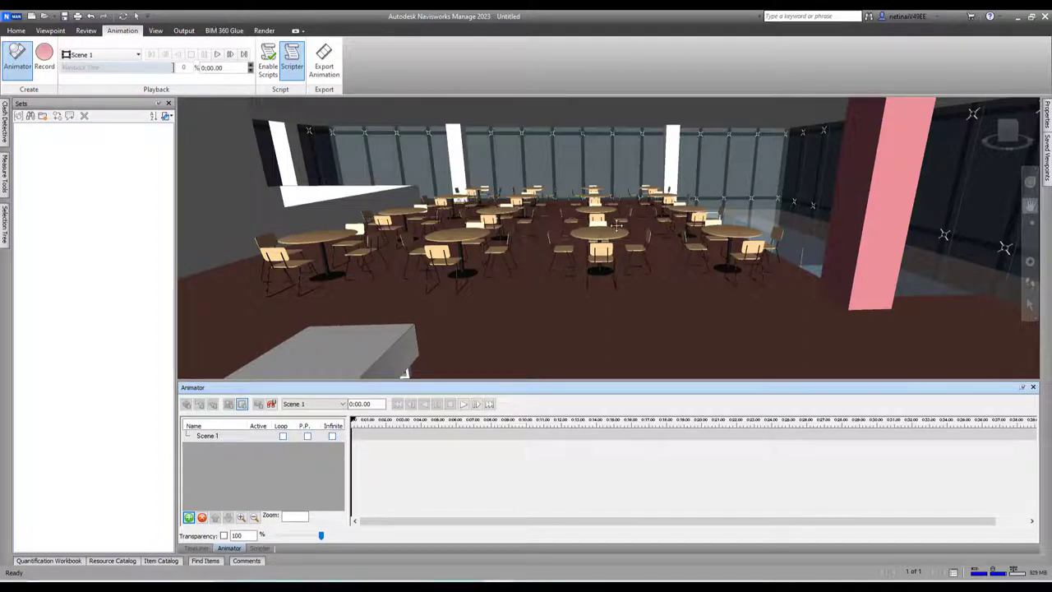
left_click(1031, 286)
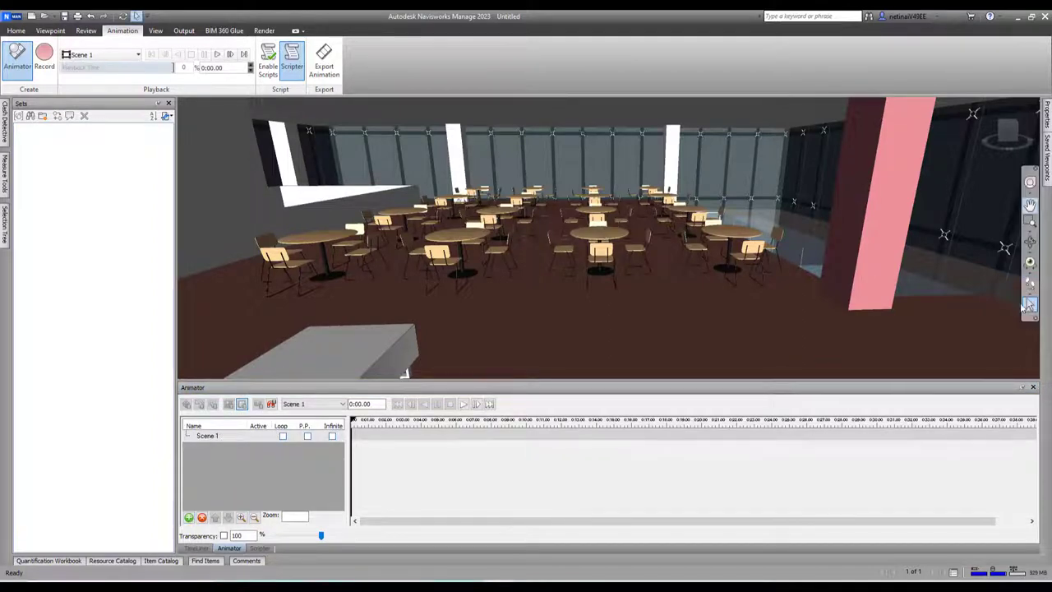
Zoom toward the centre round table and add its back, front and right-hand chairs to the selection.
left_click_drag(619, 237, 606, 260)
middle_click_drag(605, 259, 564, 247, "shift")
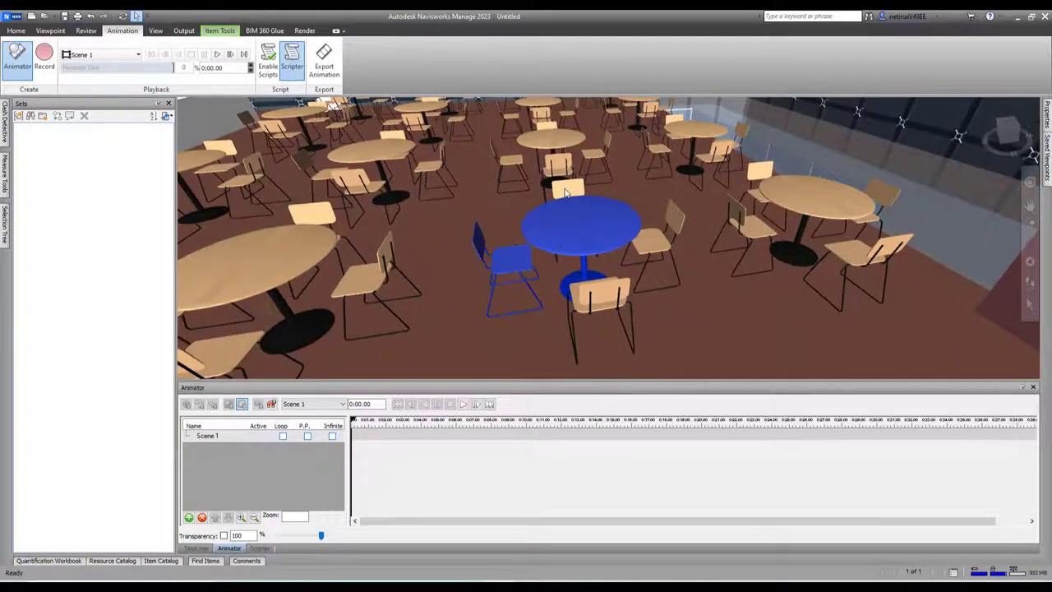
left_click(565, 192, "ctrl")
left_click(596, 305, "ctrl")
left_click(651, 238, "ctrl")
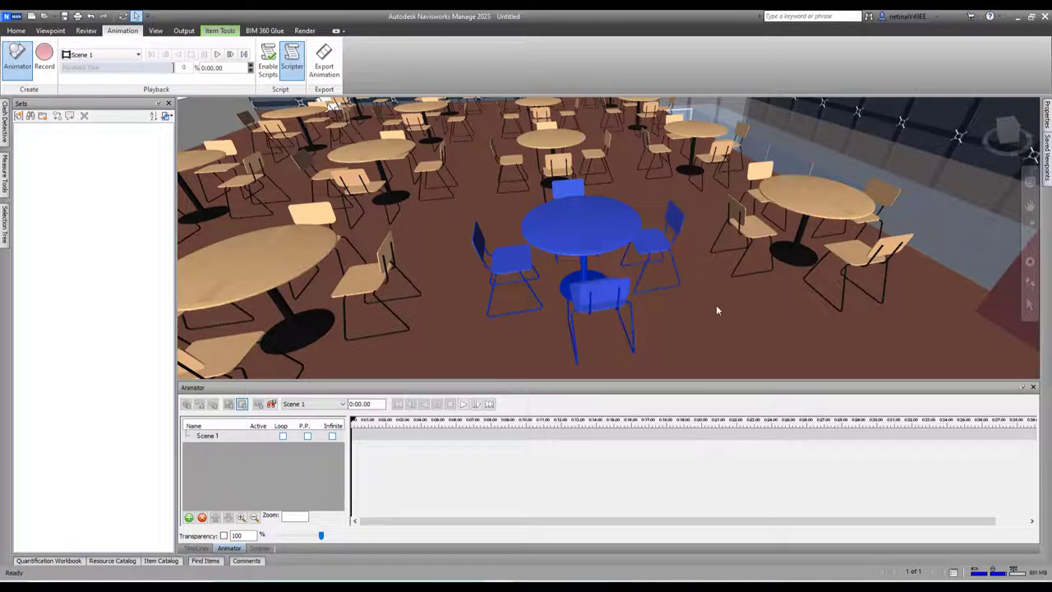
middle_click_drag(716, 305, 705, 304, "shift")
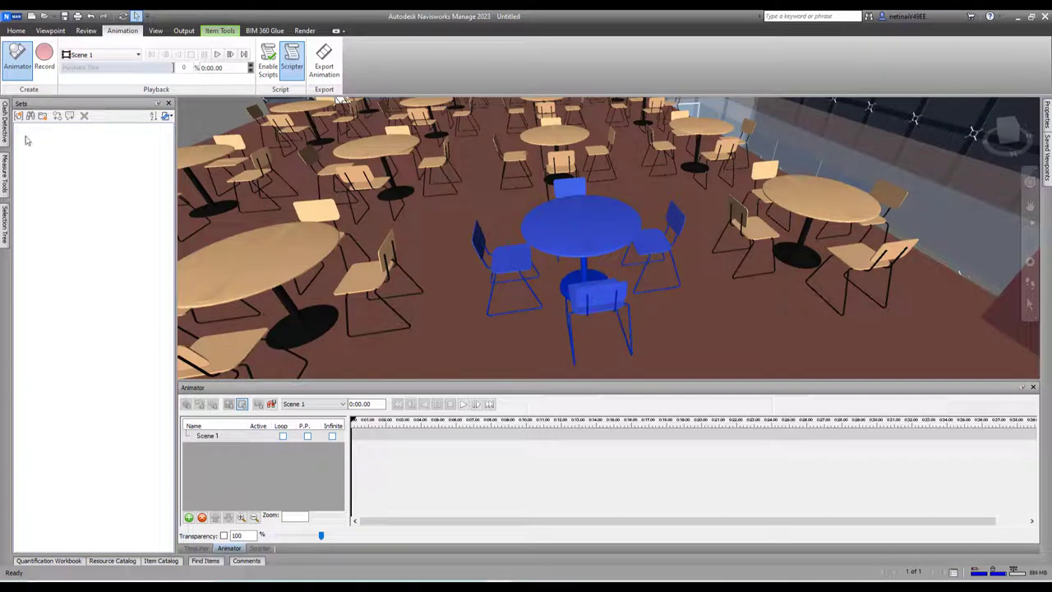
Save the selection as set 'ชุดที่ 1' and test its transparency at 100.
left_click(18, 115)
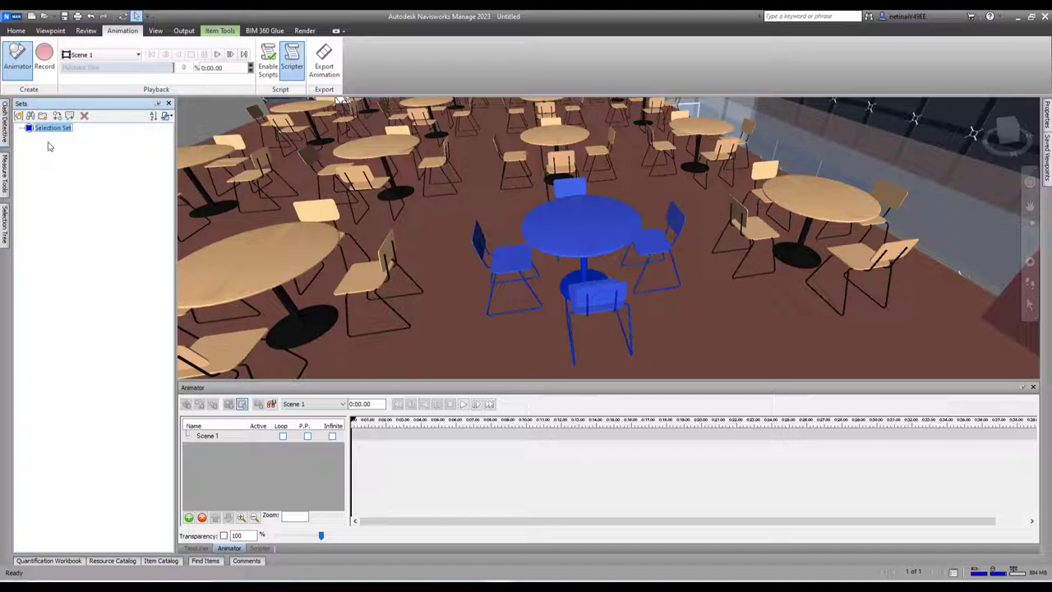
key("BackSpace")
type("table 1")
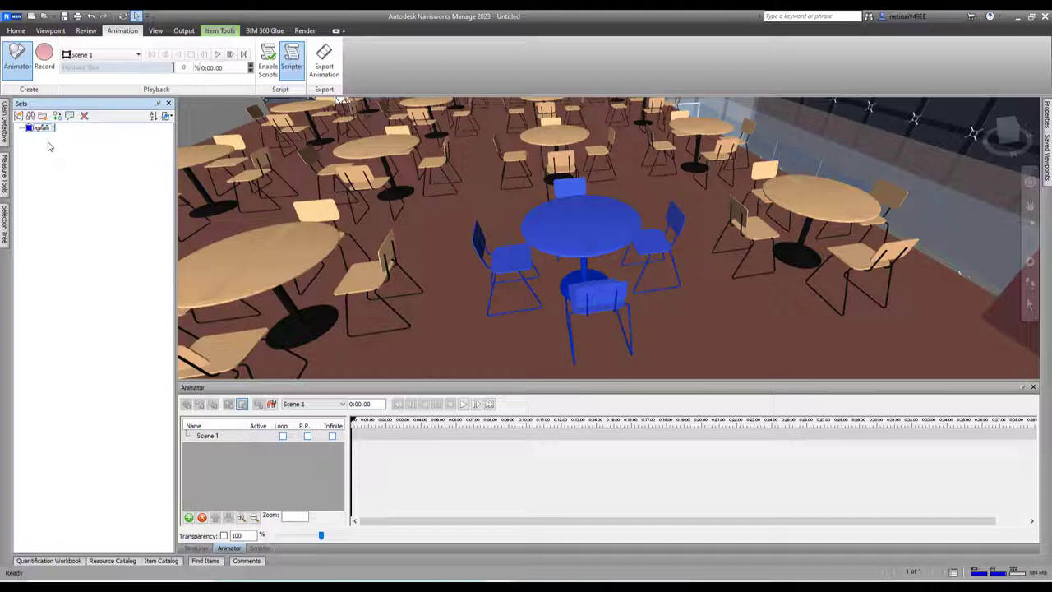
key("Return")
left_click(215, 32)
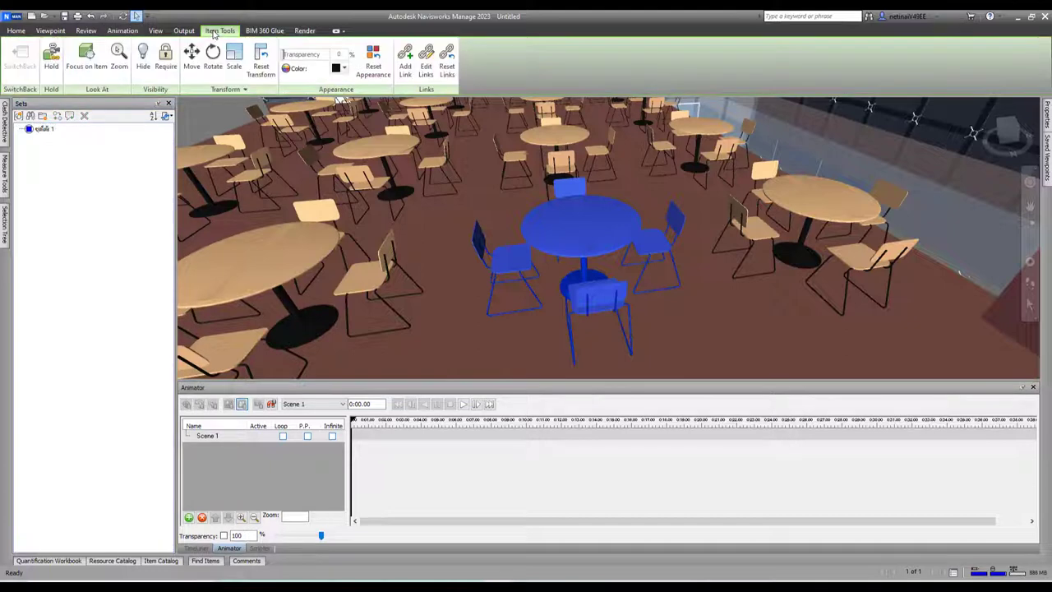
left_click_drag(283, 54, 325, 55)
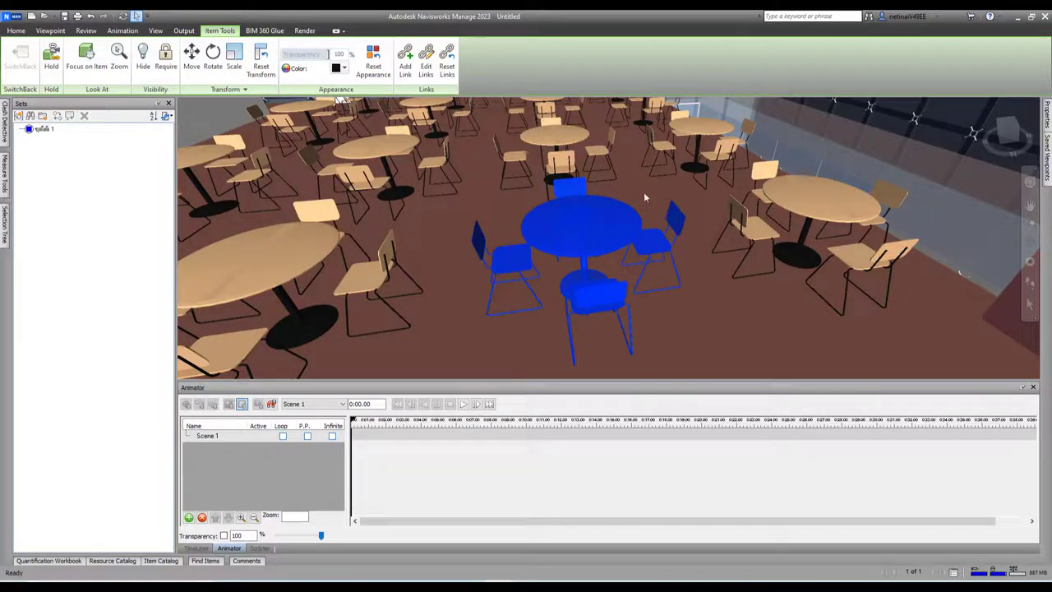
Clear the scene selection and reselect the table and chairs from the saved set.
middle_click_drag(645, 182, 631, 173)
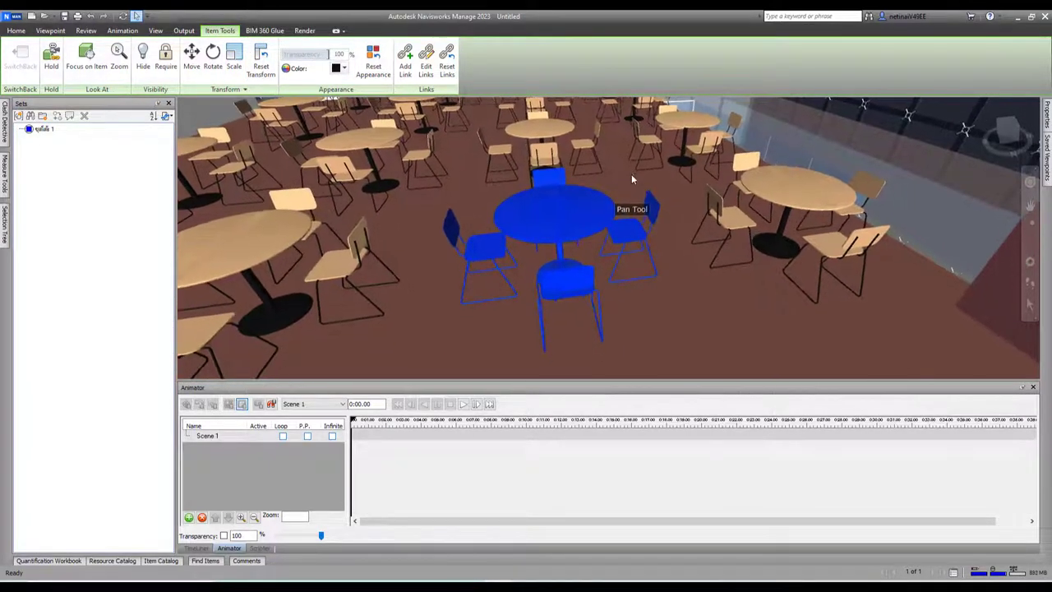
left_click(632, 172)
scroll(657, 246, "down", 2)
scroll(658, 241, "down", 2)
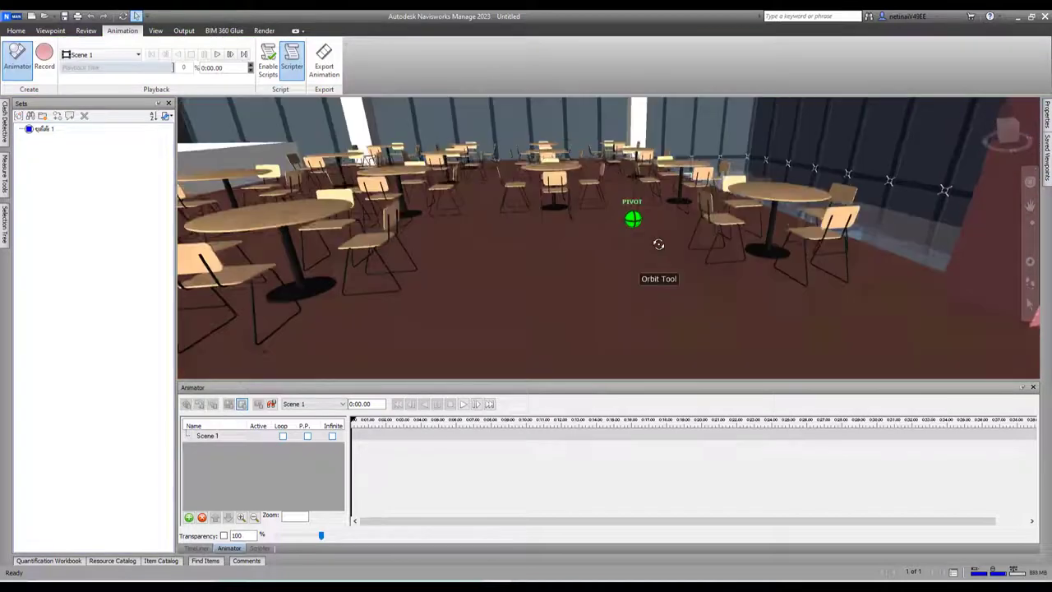
scroll(658, 242, "down", 1)
scroll(645, 230, "down", 1)
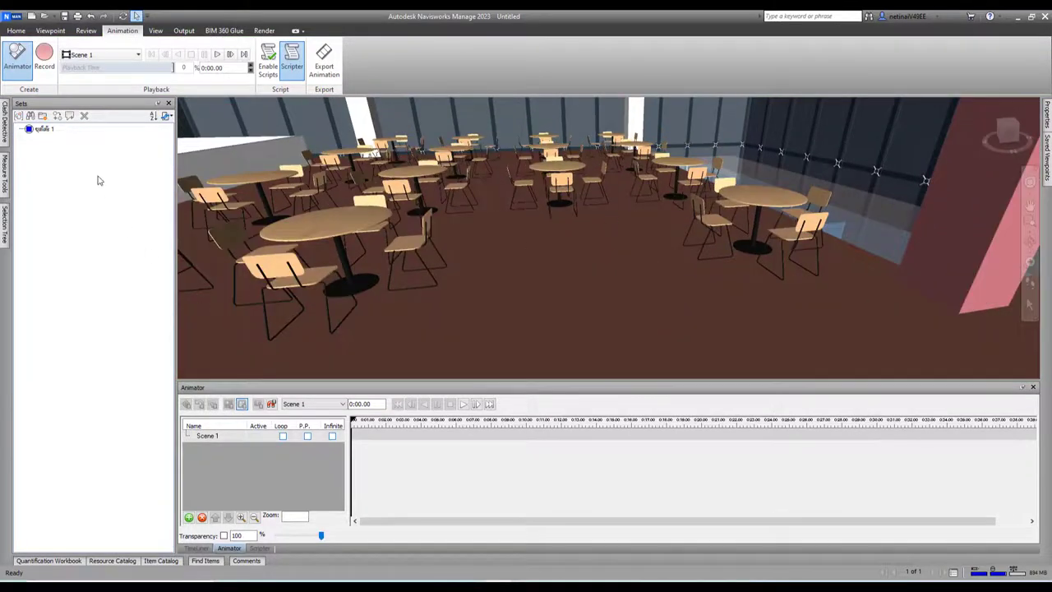
left_click(43, 131)
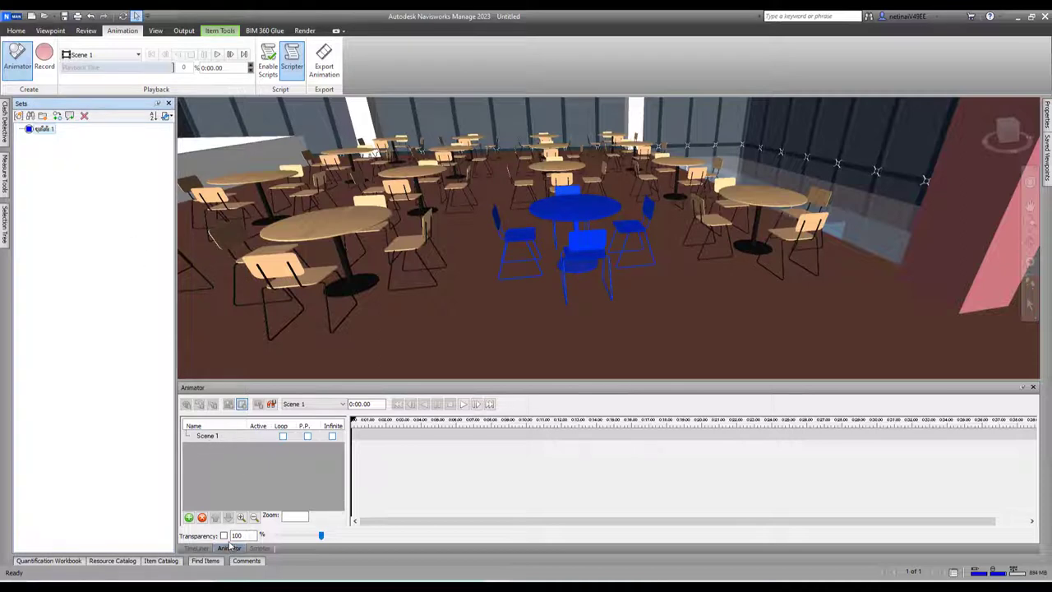
Create Animation Set 1 in Scene 1 from the current table-and-chair selection.
right_click(207, 437)
mouse_move(252, 445)
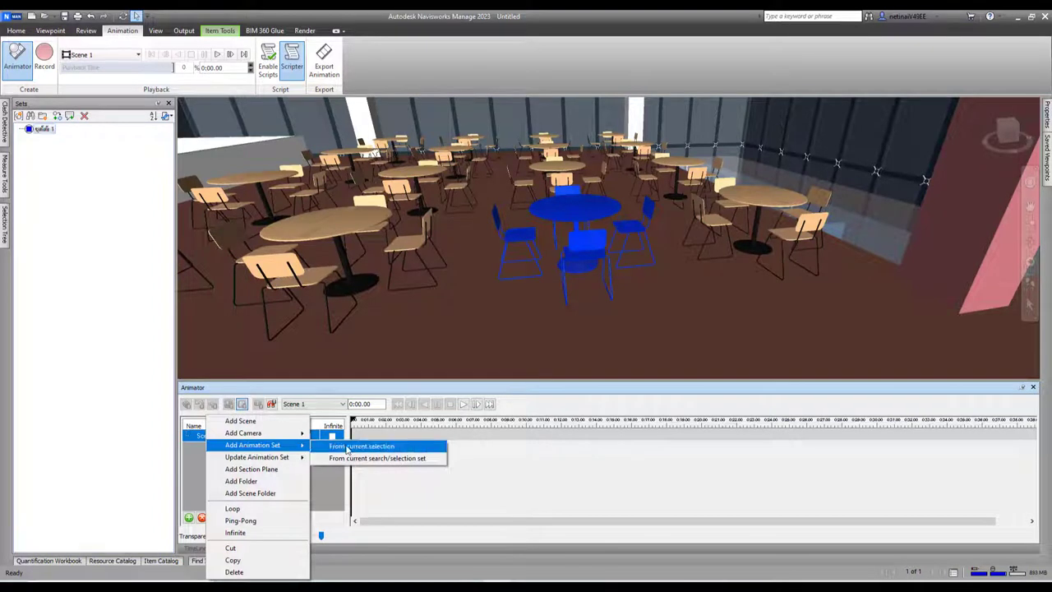
left_click(359, 448)
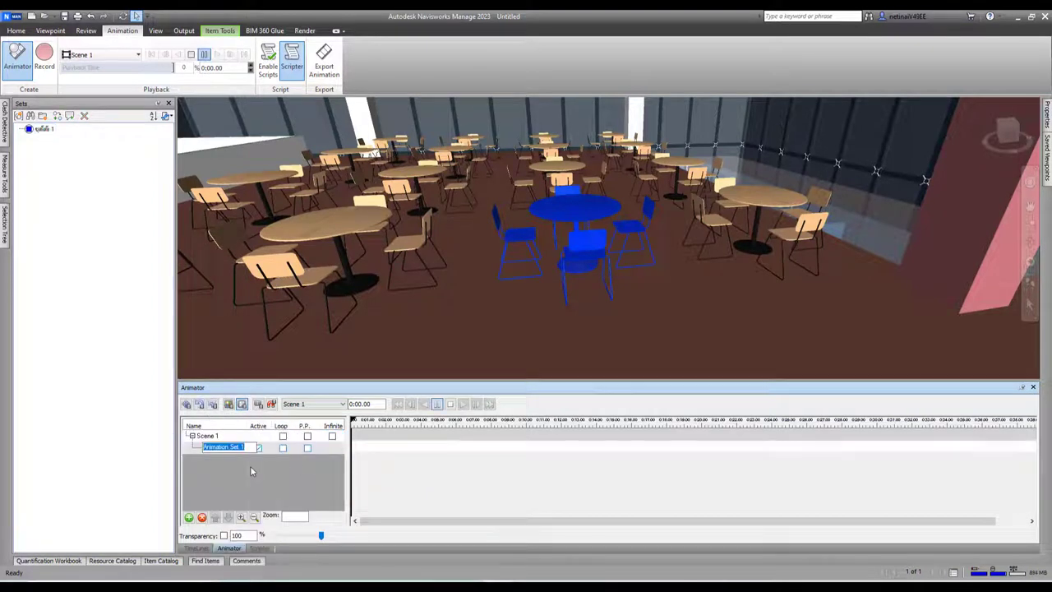
key("Return")
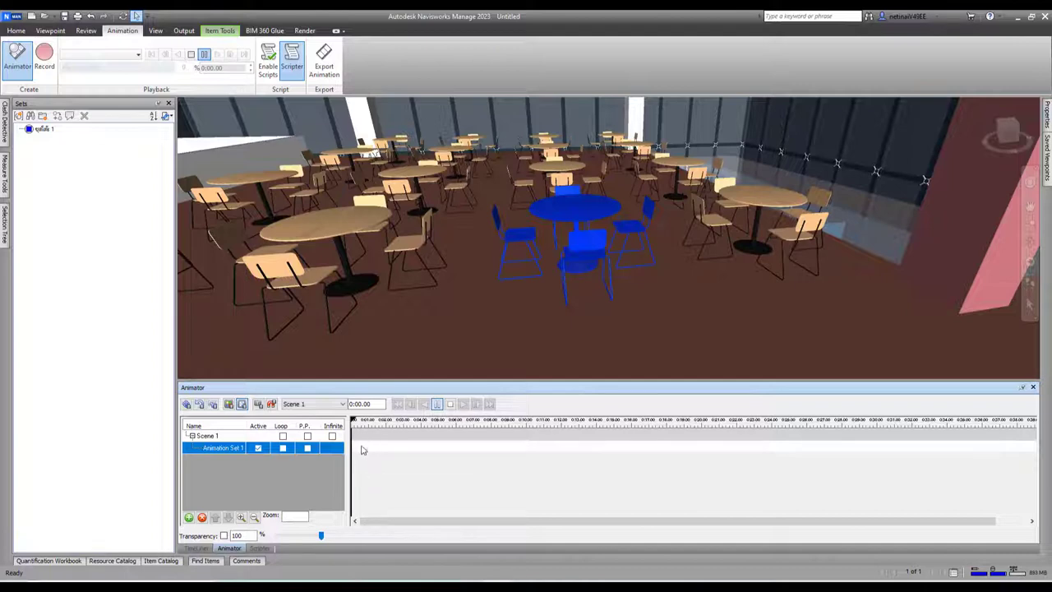
Deselect the table set, capture a 0:00 keyframe, and move the time slider to 0:03.25.
left_click(572, 328)
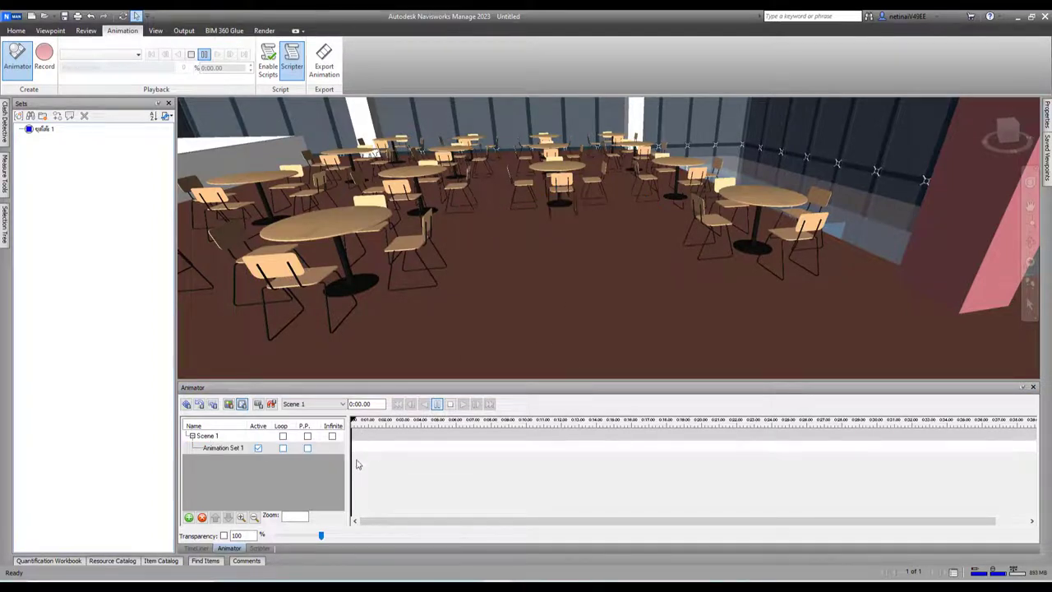
left_click(258, 406)
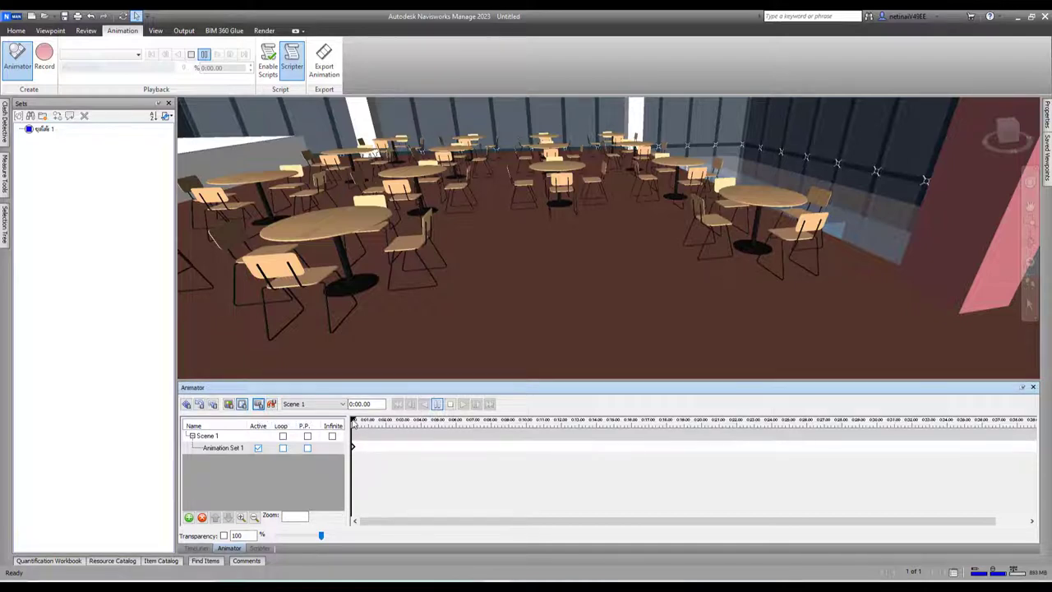
left_click_drag(354, 421, 408, 421)
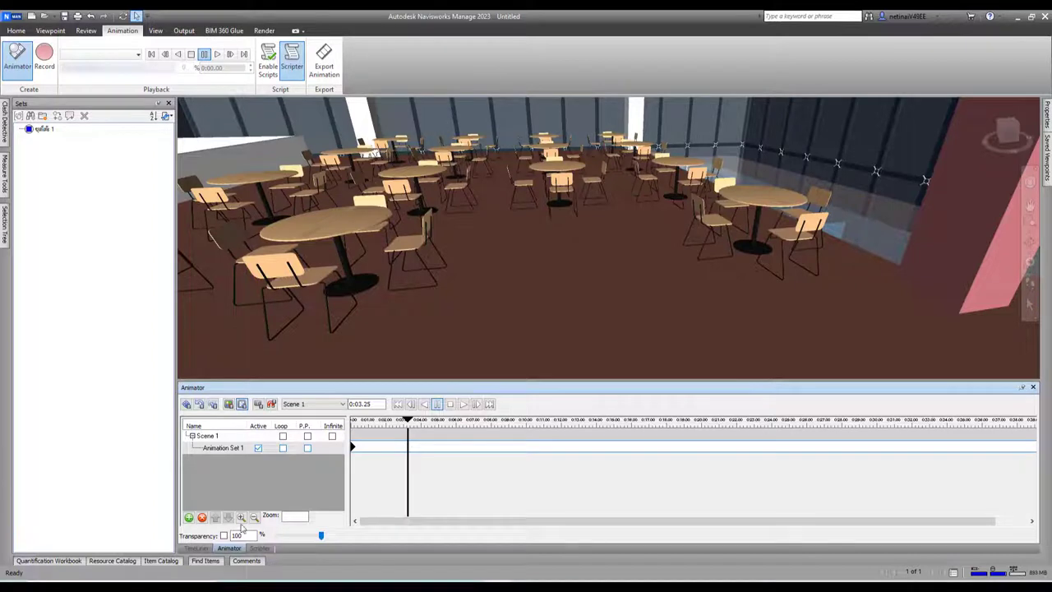
Capture a keyframe at 0:01.62 with the table set at 50% transparency.
double_click(236, 537)
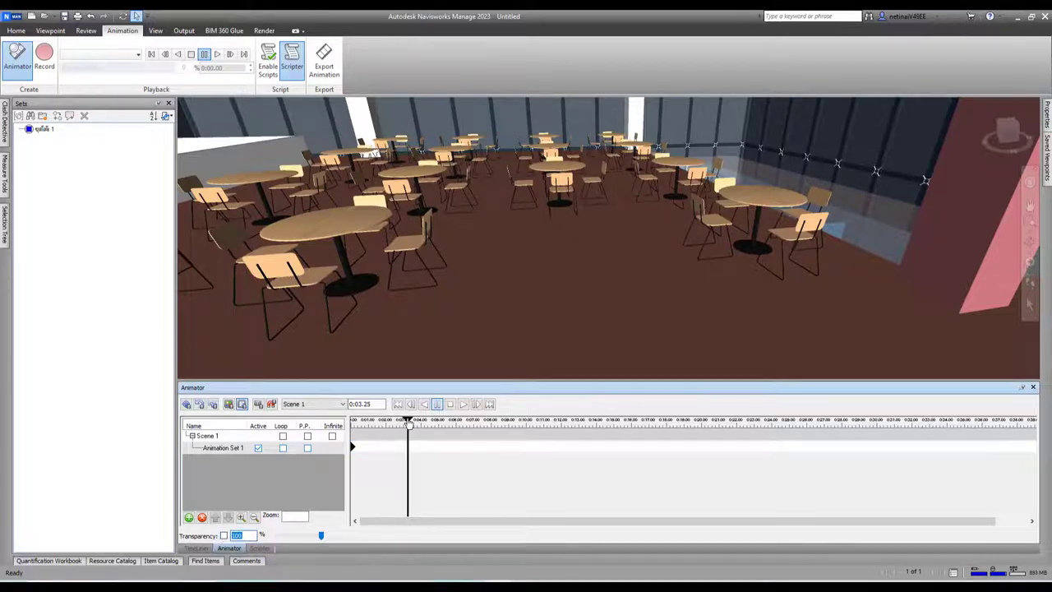
left_click(379, 448)
double_click(237, 536)
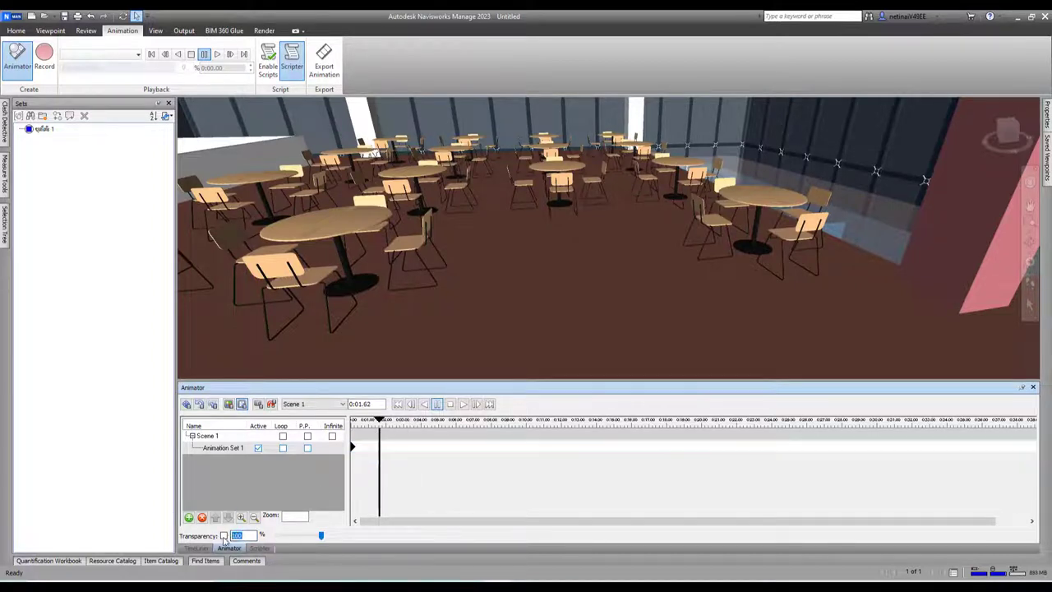
type("50")
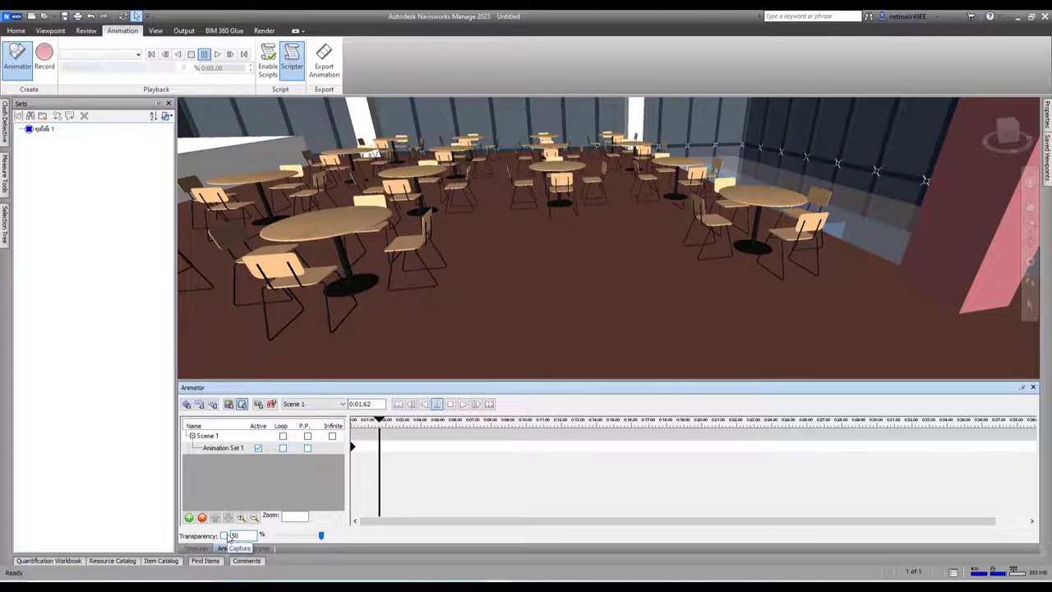
key("Return")
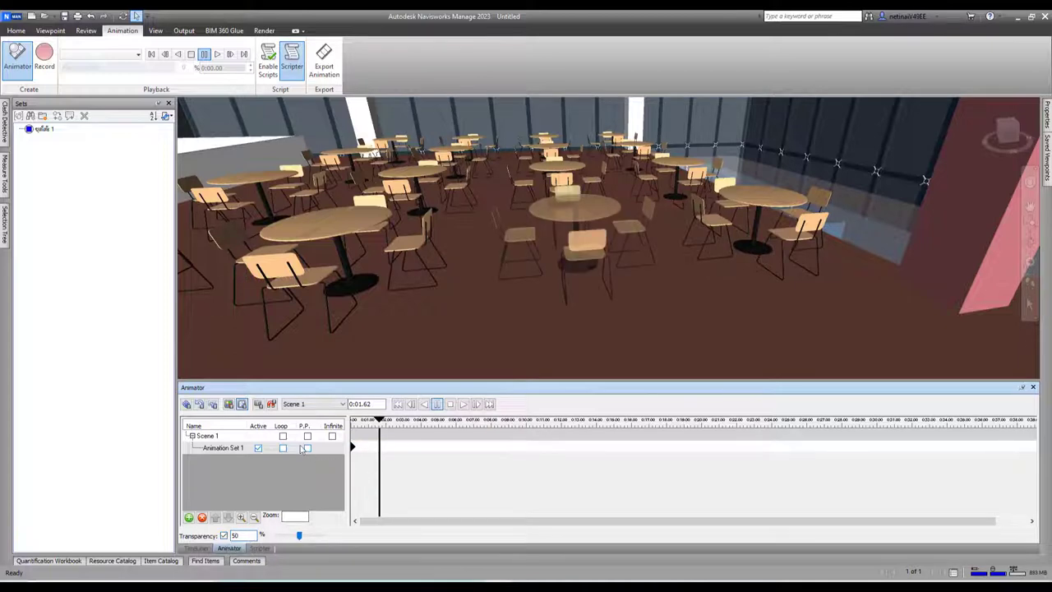
left_click(258, 405)
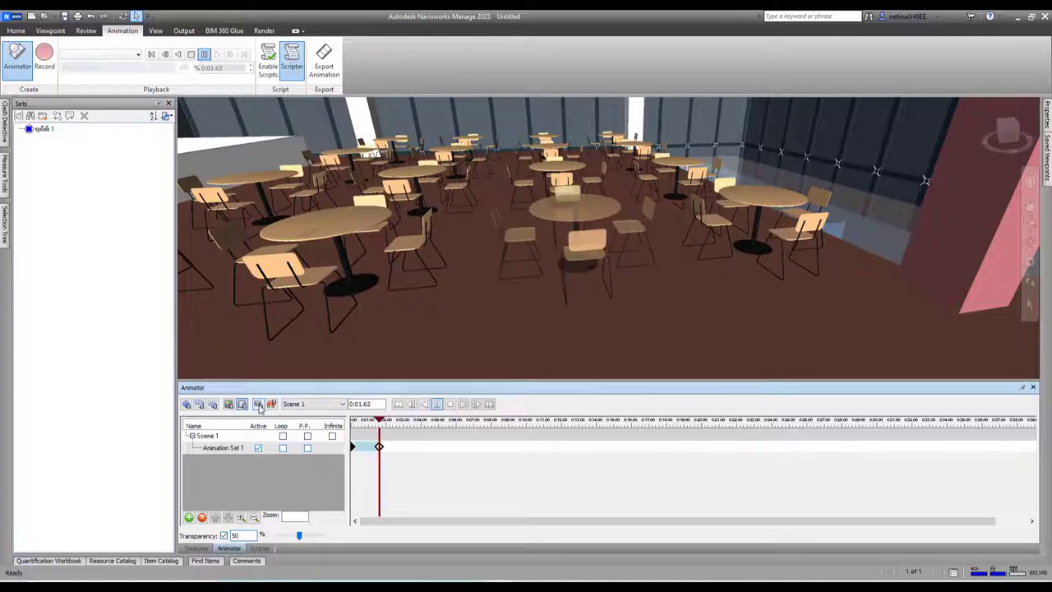
Move to 0:03.22 and set the table set's transparency back to 0.
left_click_drag(381, 422, 408, 420)
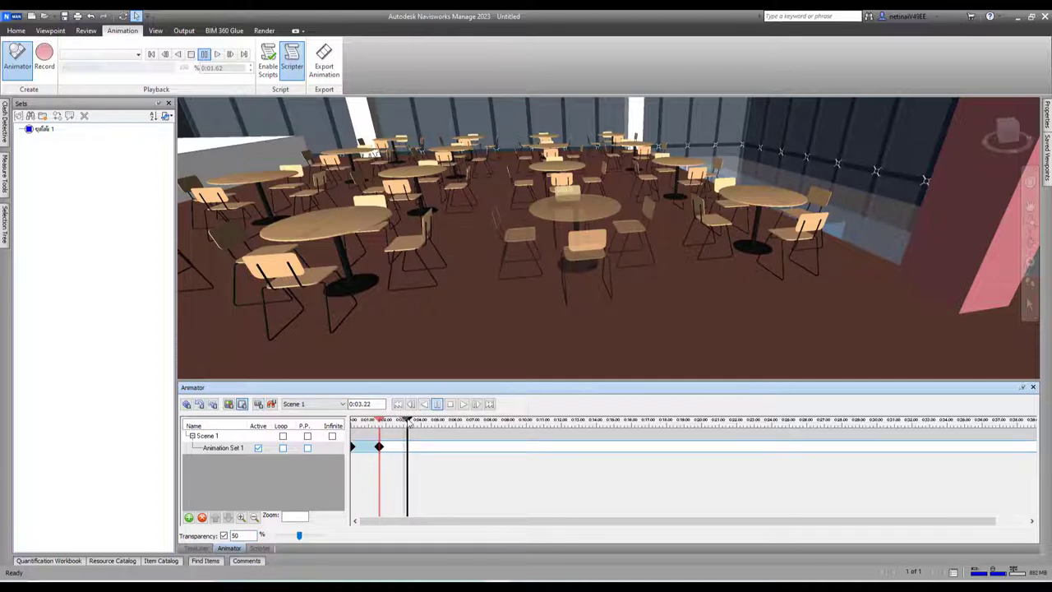
left_click(223, 535)
type("1")
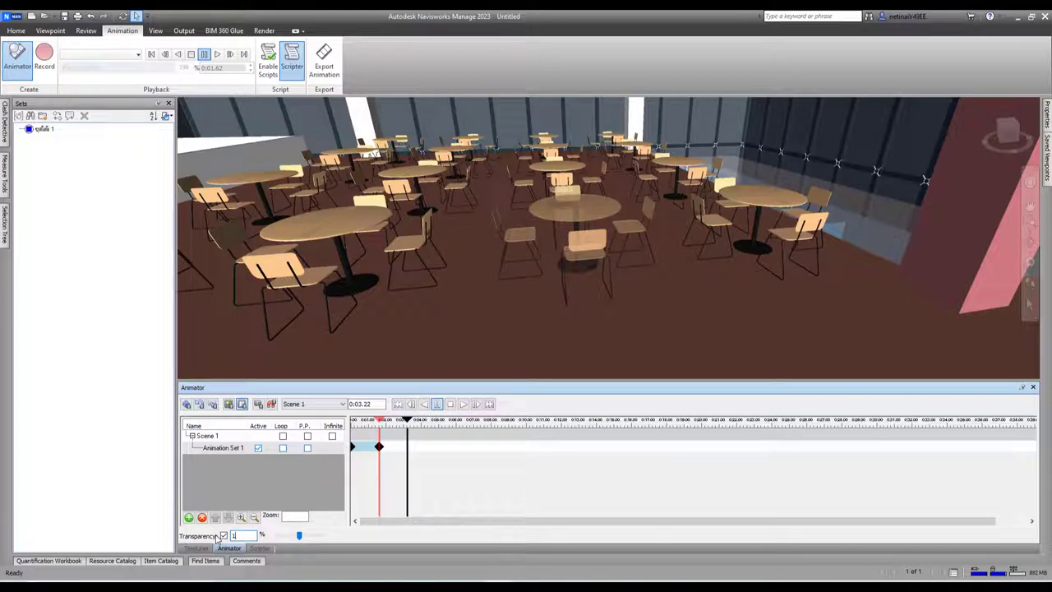
type("0")
key("Return")
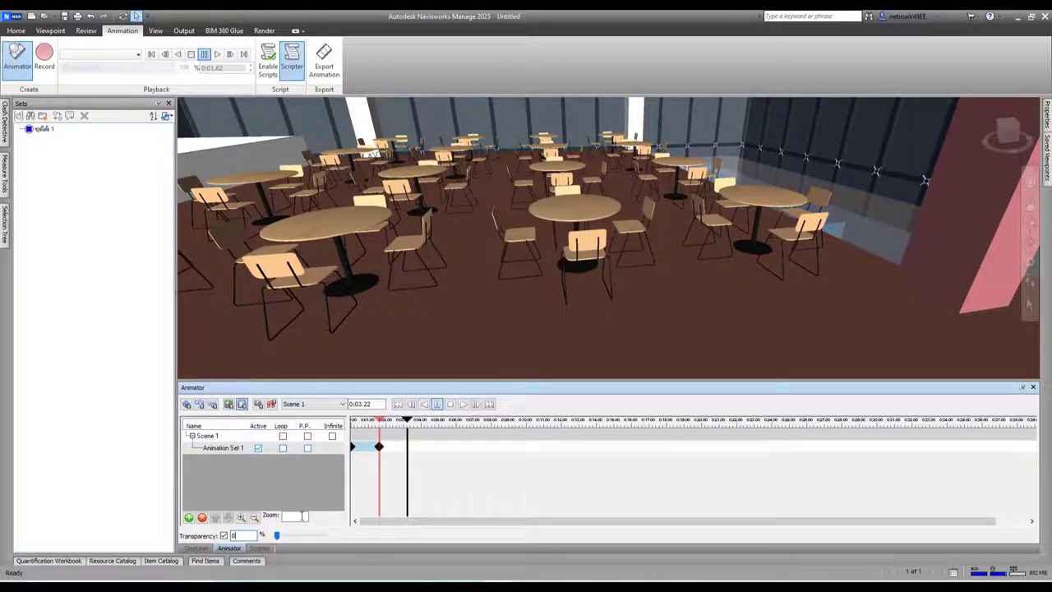
Capture the 0:03.22 keyframe, then rewind and play the transparency animation.
left_click(258, 404)
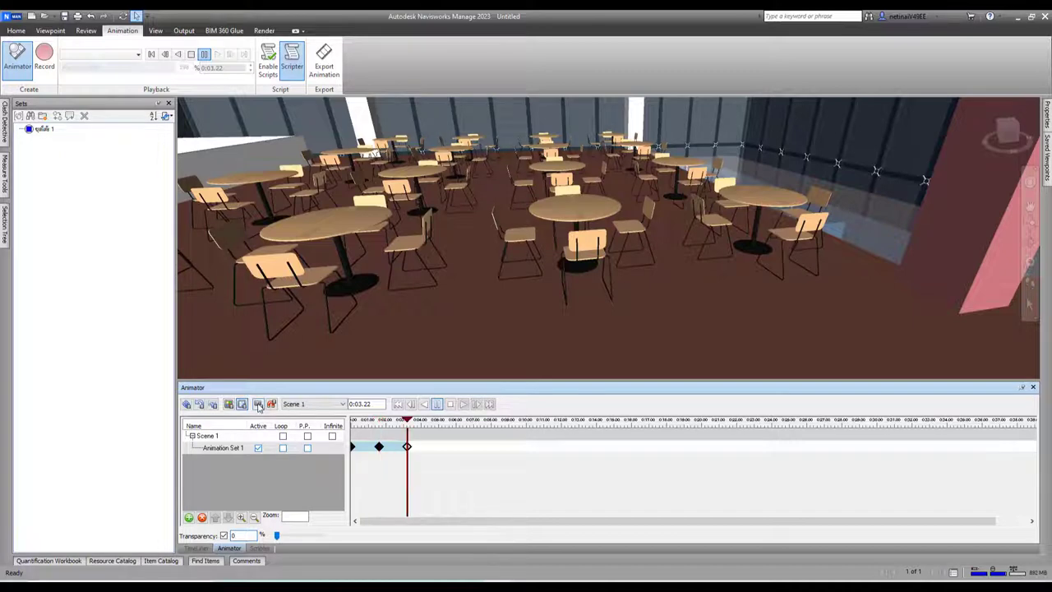
left_click(398, 407)
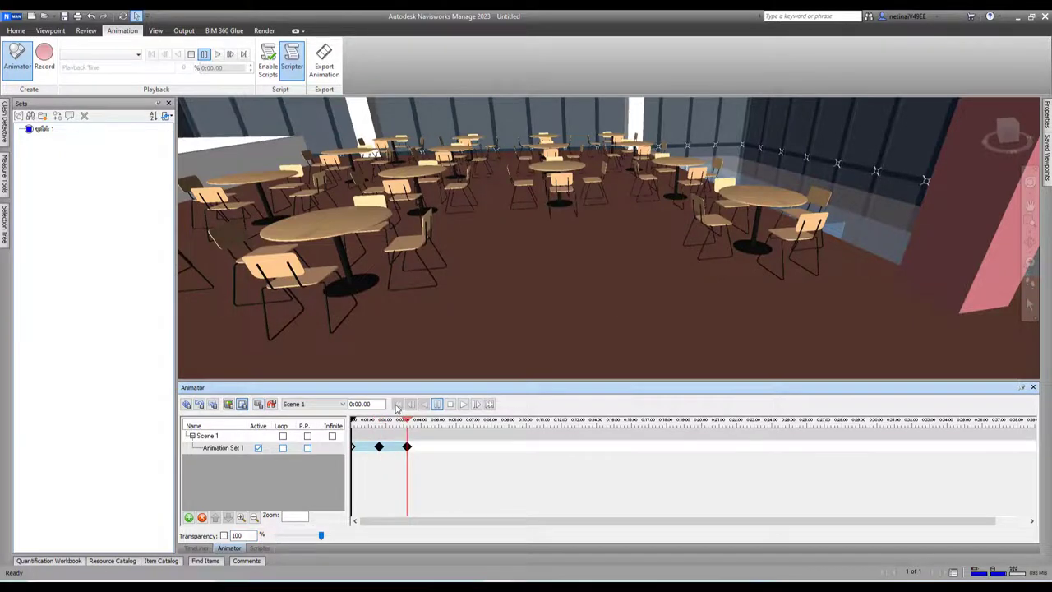
left_click(463, 404)
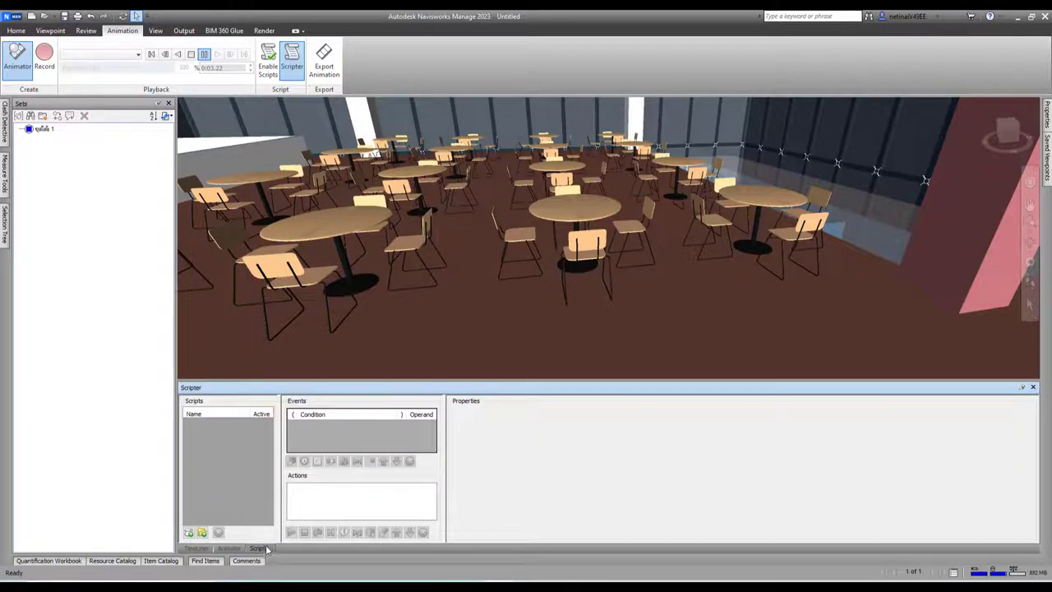
Add 'New Script' with its default name and give it an On Key Press event for Q.
left_click(190, 533)
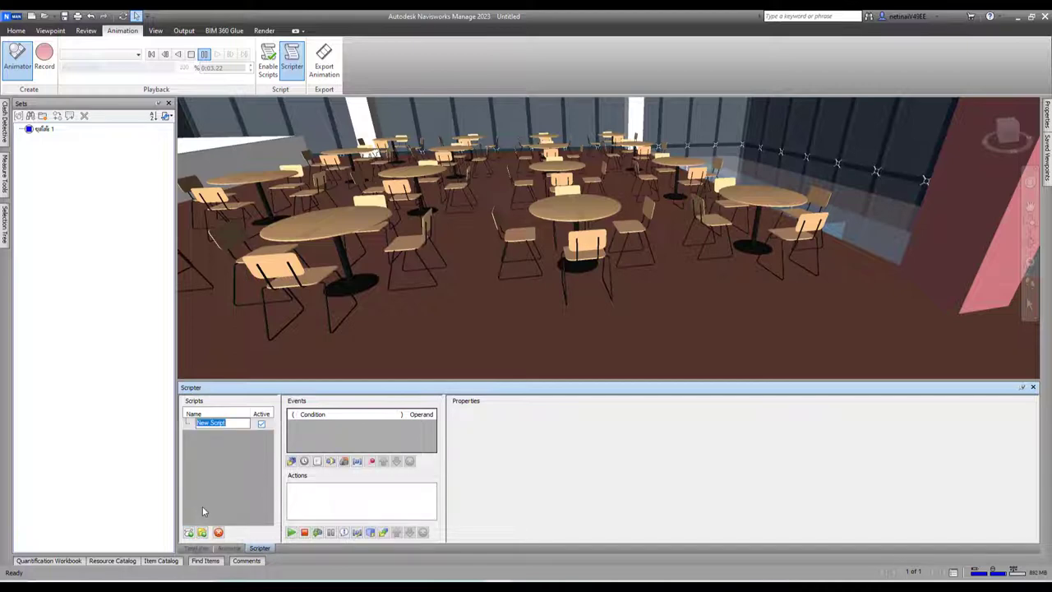
key("Return")
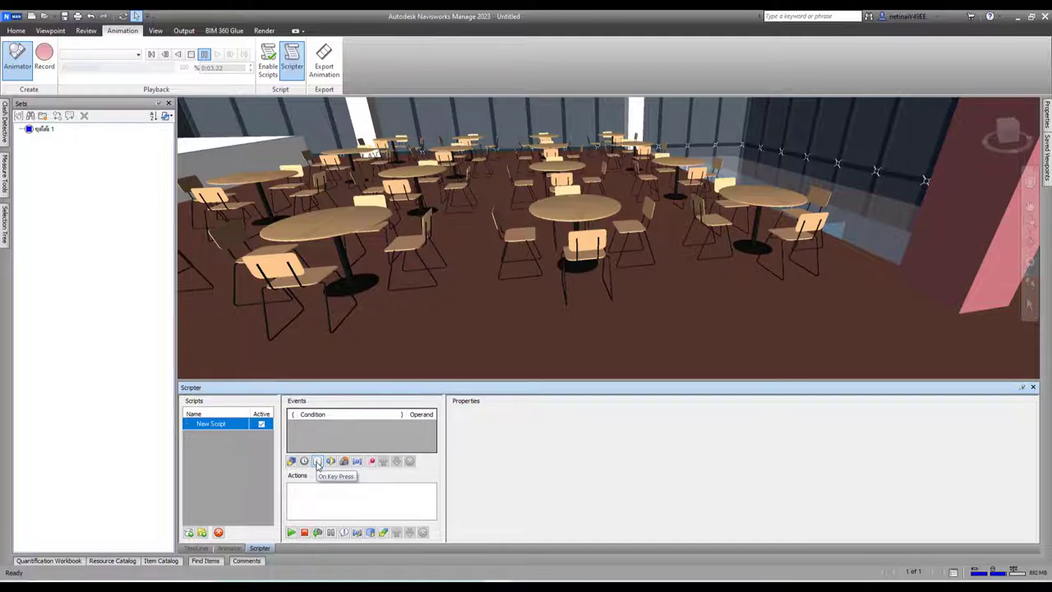
left_click(319, 462)
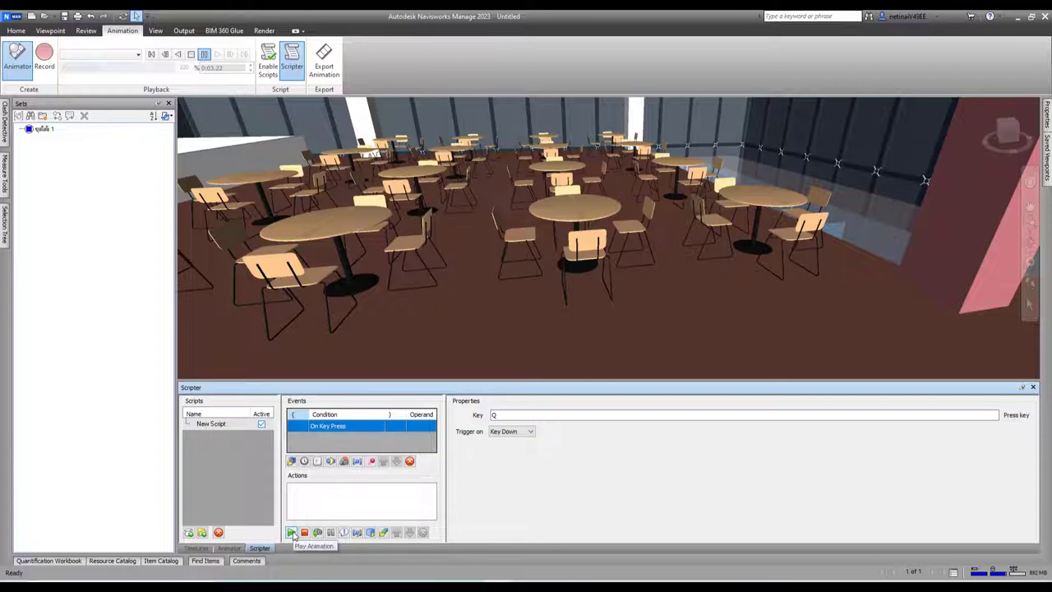
Add a Play Animation action to the Q-key script that plays Scene 1 > Animation Set 1.
left_click(292, 533)
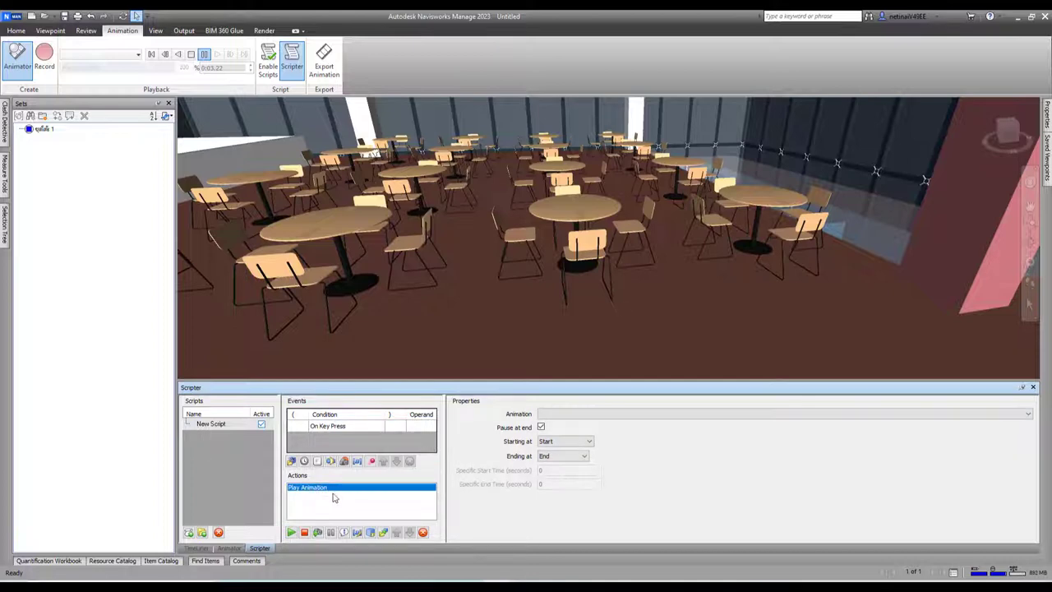
left_click(229, 549)
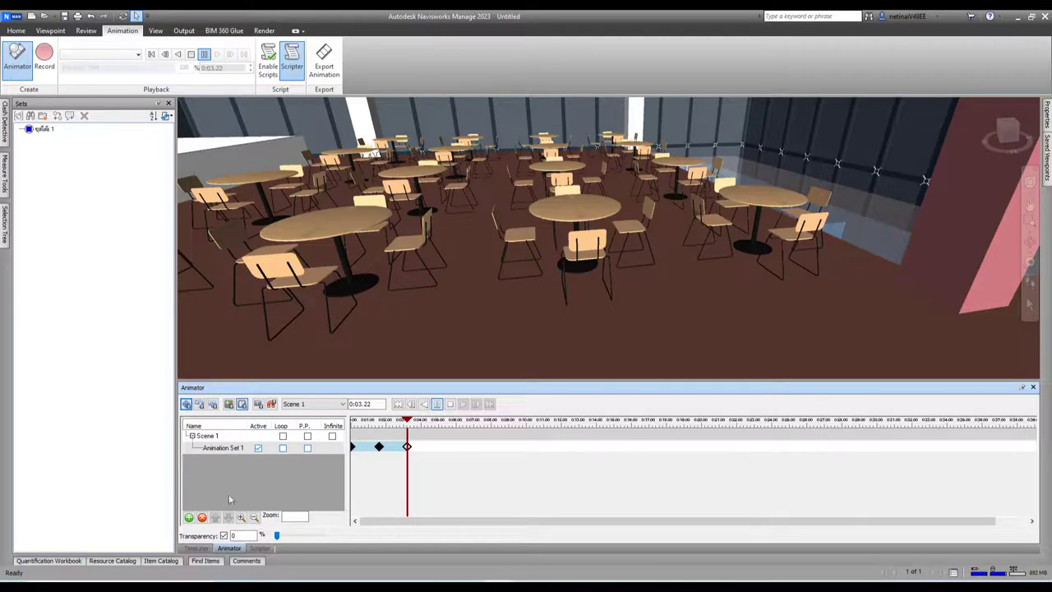
left_click(259, 549)
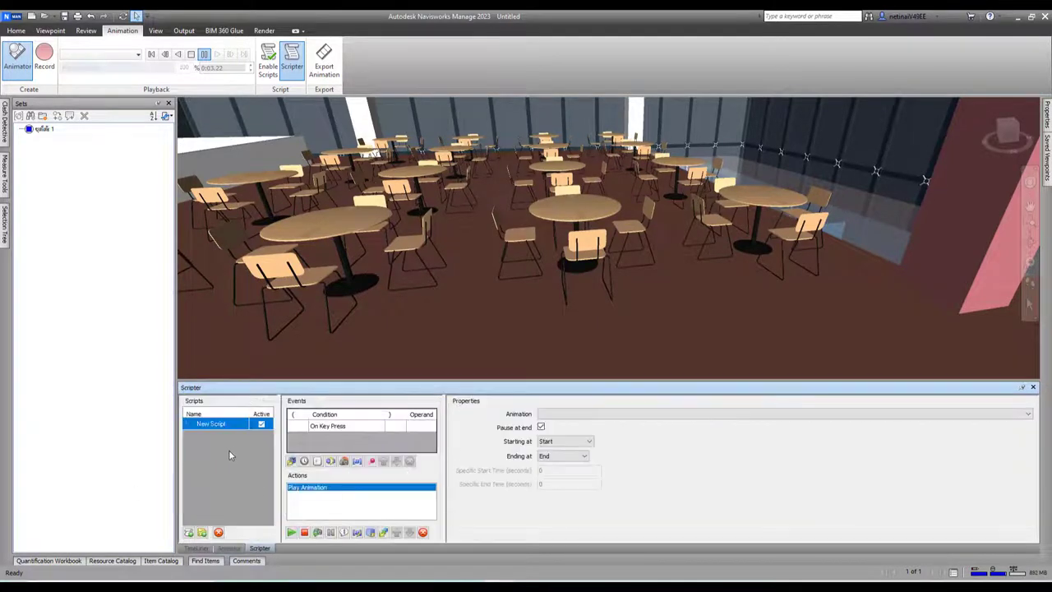
left_click(592, 414)
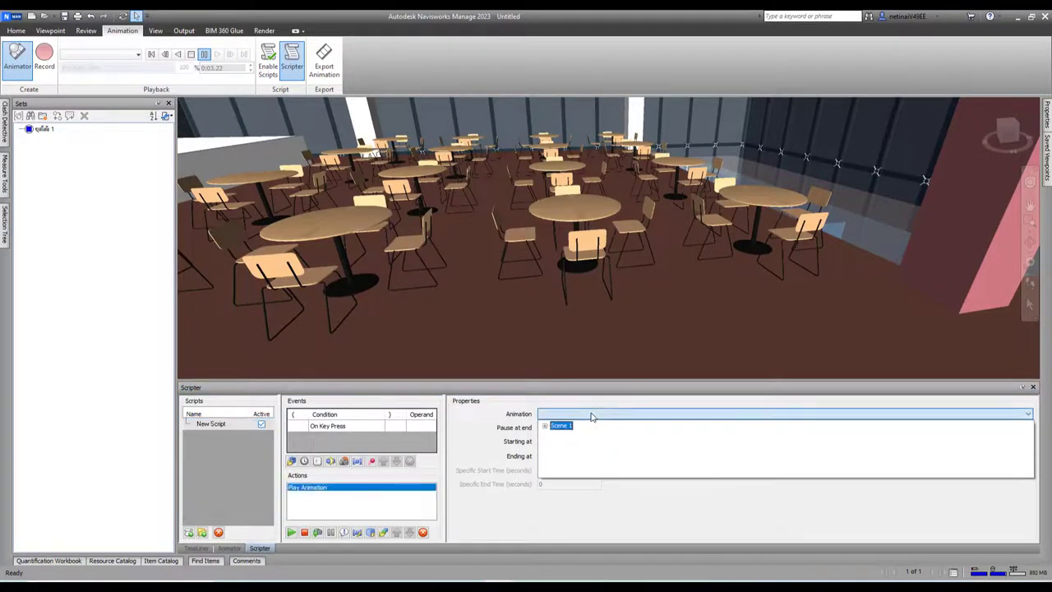
left_click(545, 426)
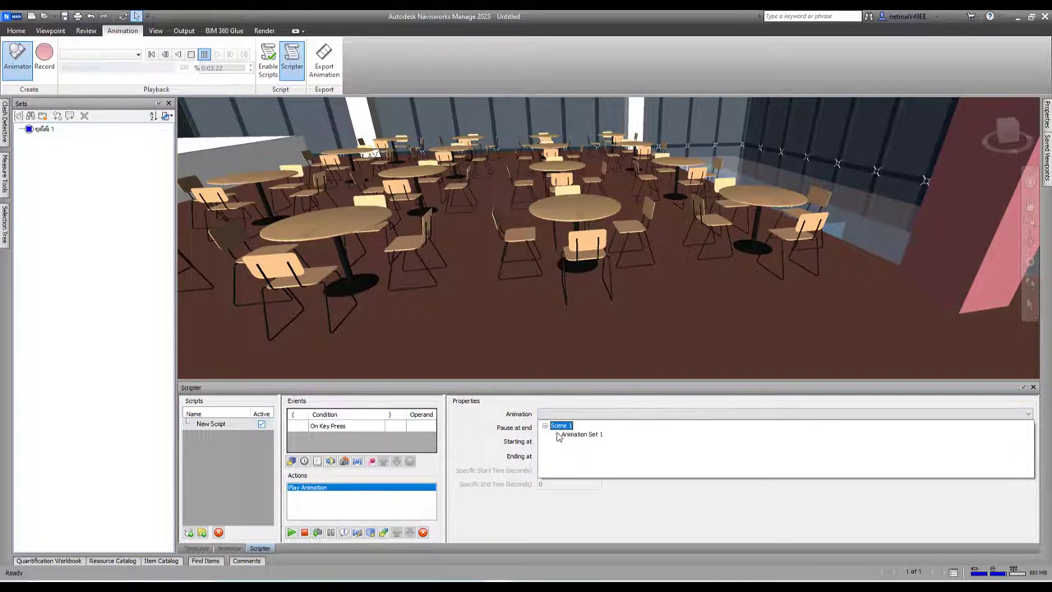
left_click(575, 438)
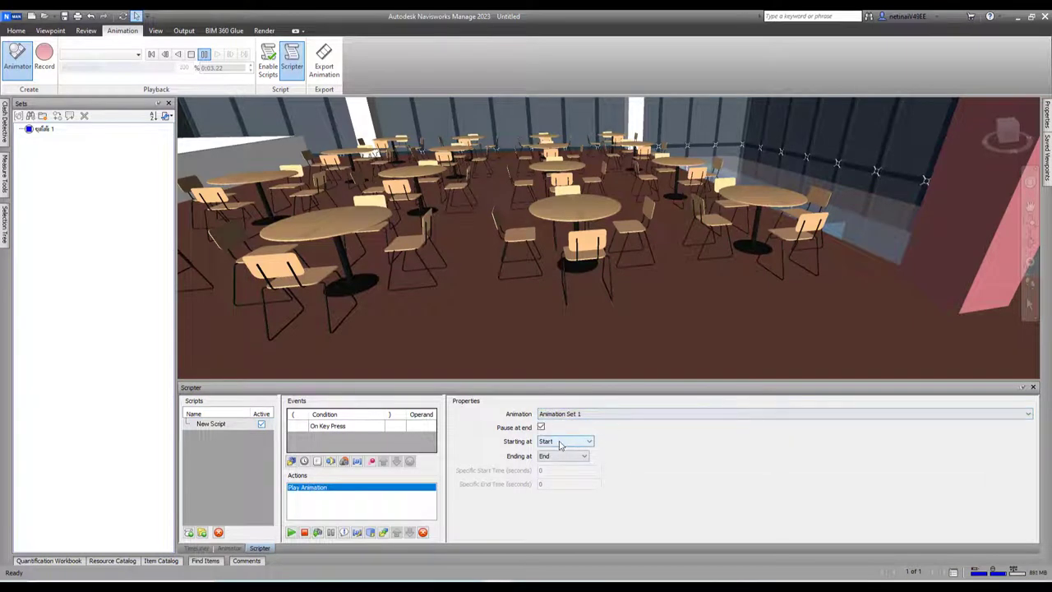
left_click(349, 428)
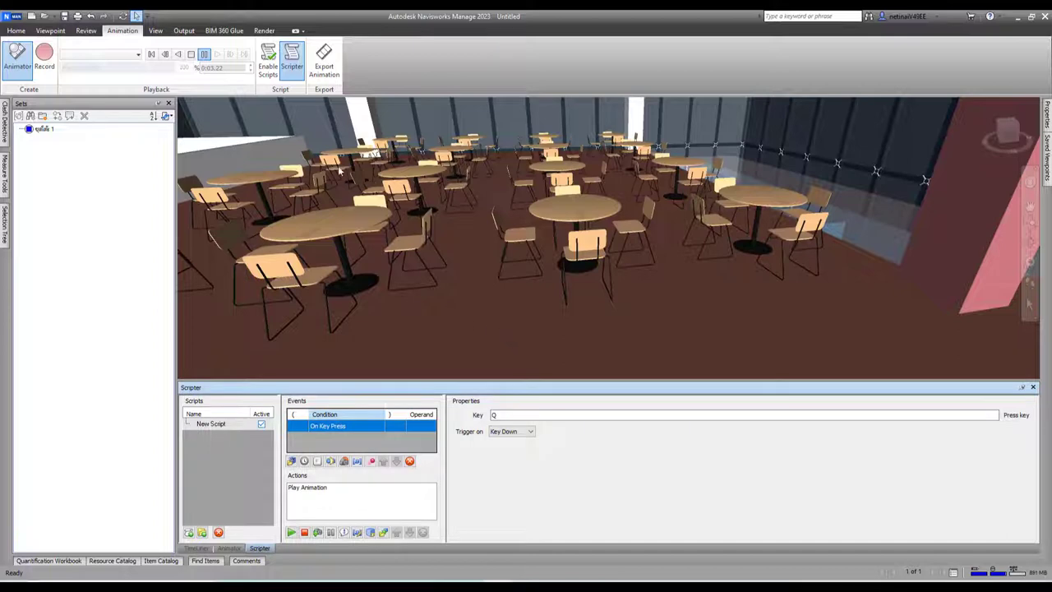
Enable scripts, press Q, and walk toward the centre tables, then disable scripts again.
left_click(268, 64)
key("q")
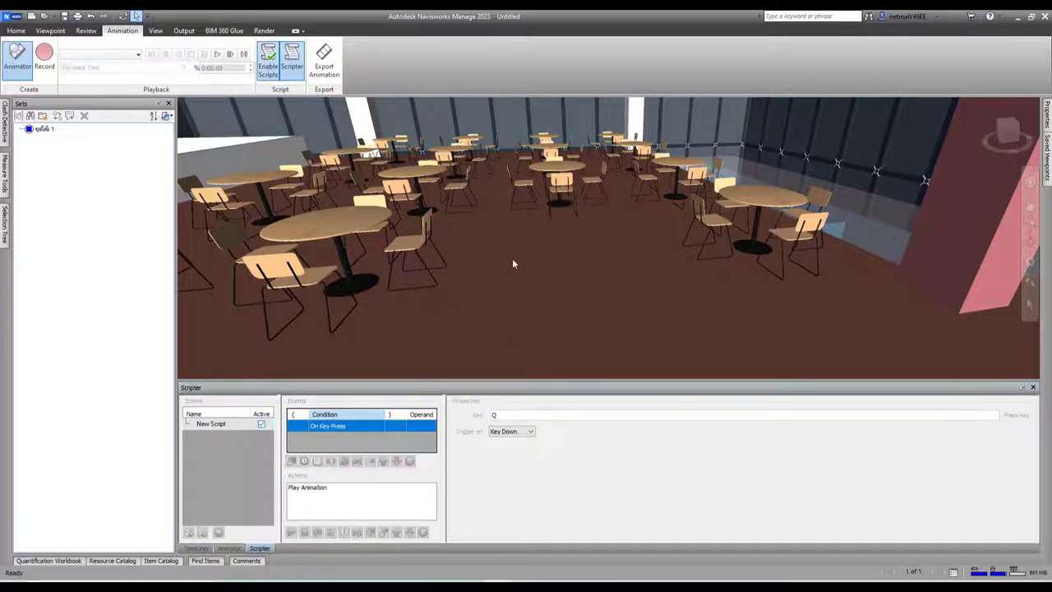
left_click(1031, 284)
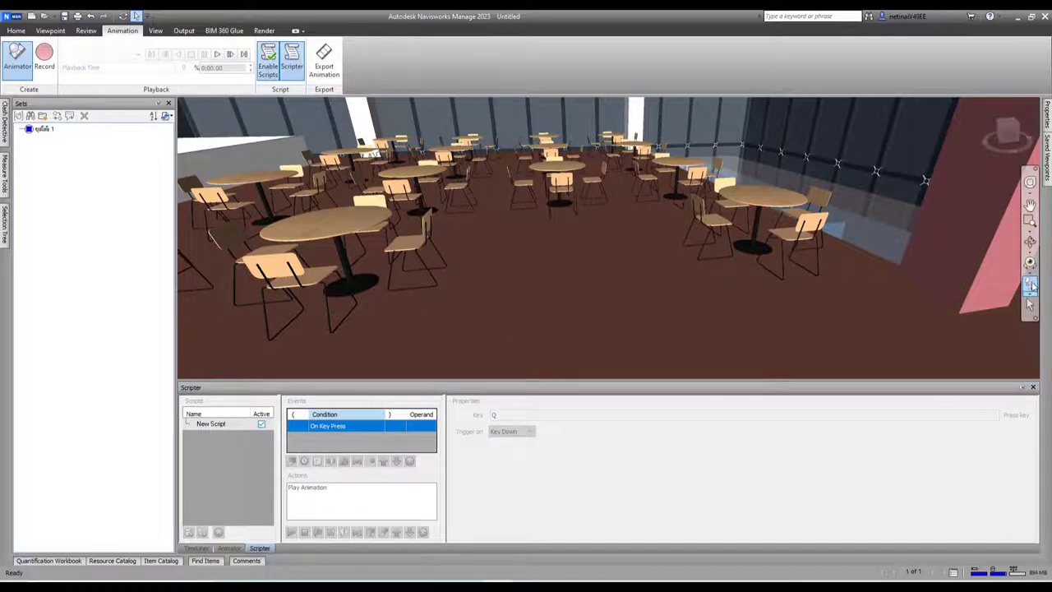
mouse_move(606, 296)
left_mouse_down()
mouse_move(590, 347)
mouse_move(593, 337)
left_mouse_up()
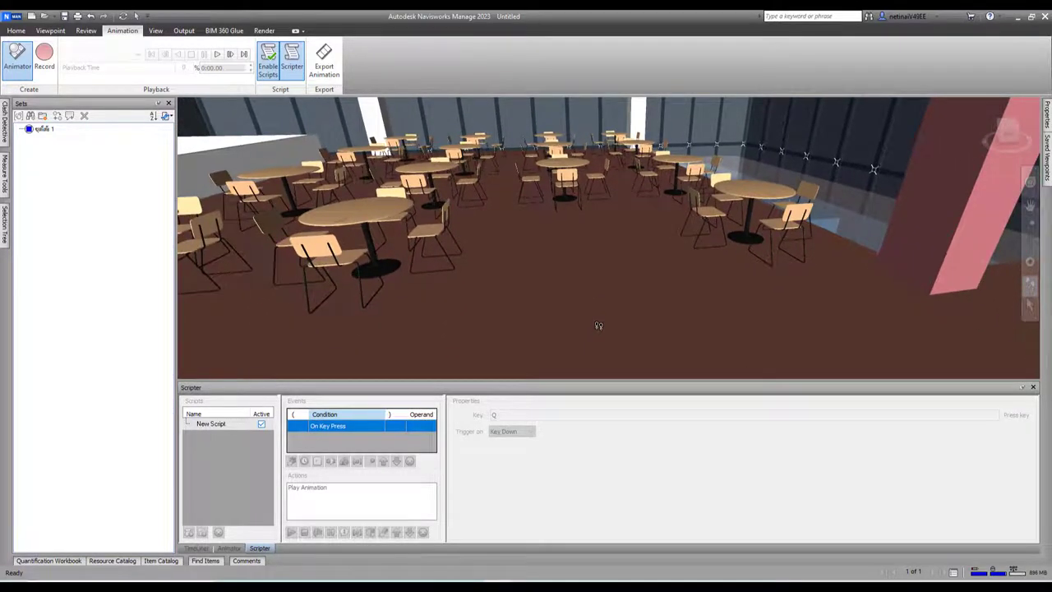
mouse_move(599, 325)
left_mouse_down()
mouse_move(581, 327)
mouse_move(609, 214)
mouse_move(627, 256)
left_mouse_up()
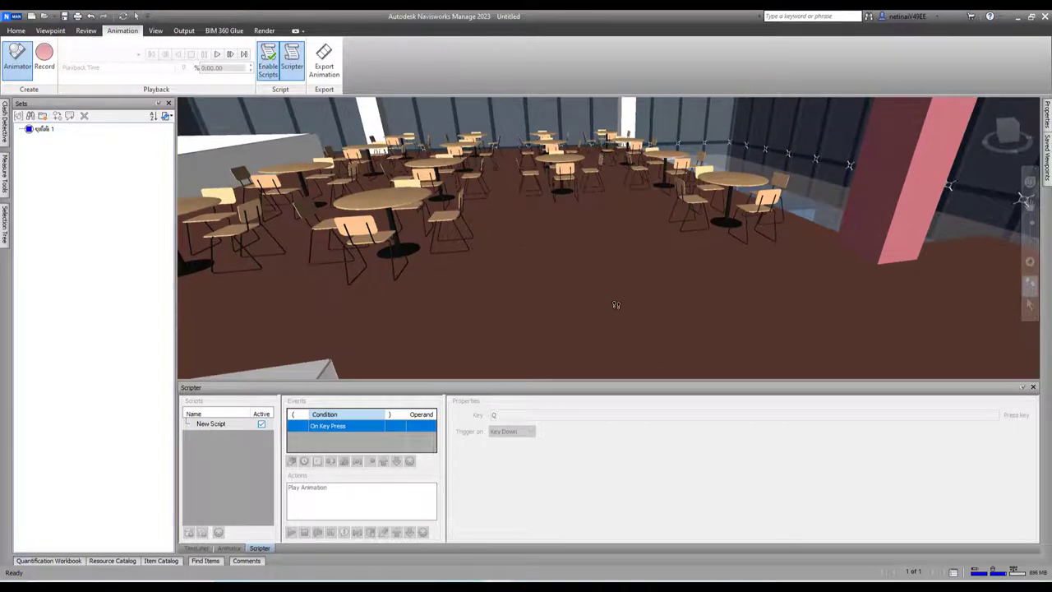
mouse_move(626, 256)
left_mouse_down()
mouse_move(609, 223)
mouse_move(631, 313)
mouse_move(611, 322)
mouse_move(555, 310)
left_mouse_up()
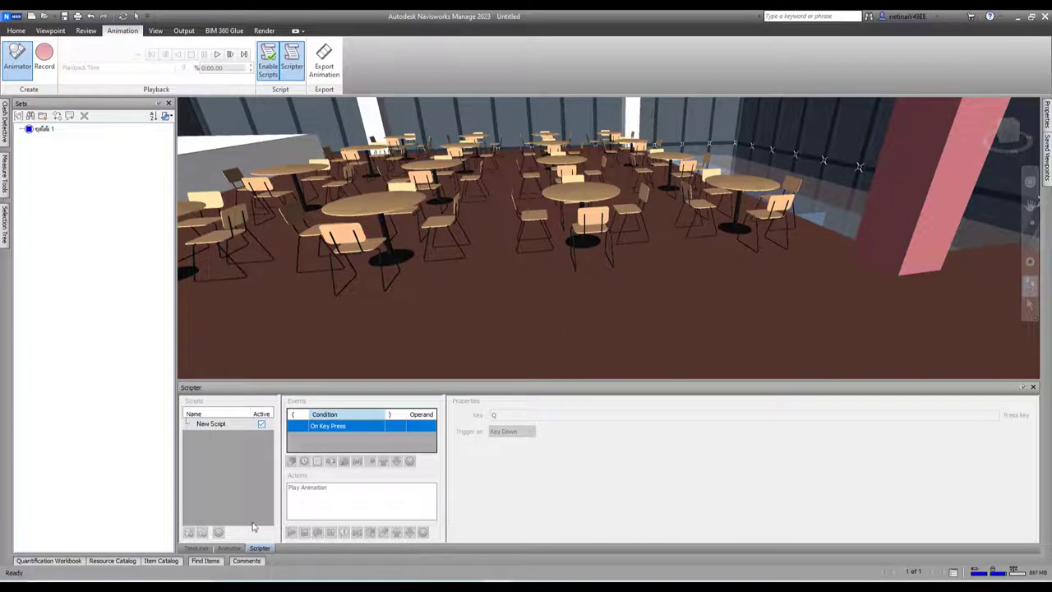
left_click(268, 61)
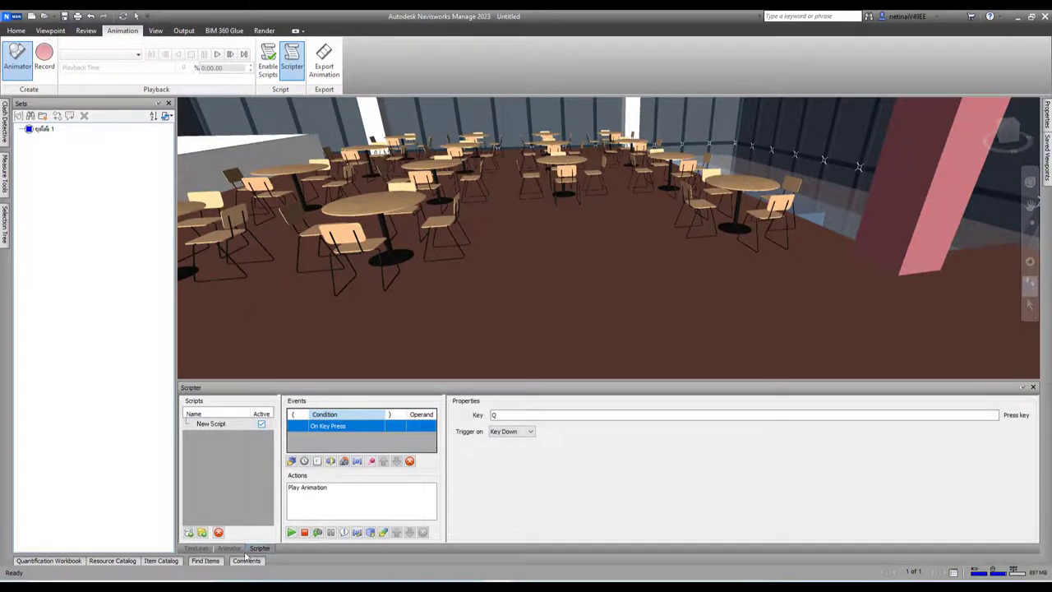
Swap the On Key Press event for On Collision with the saved 5-part table set, then enable scripts.
left_click(409, 461)
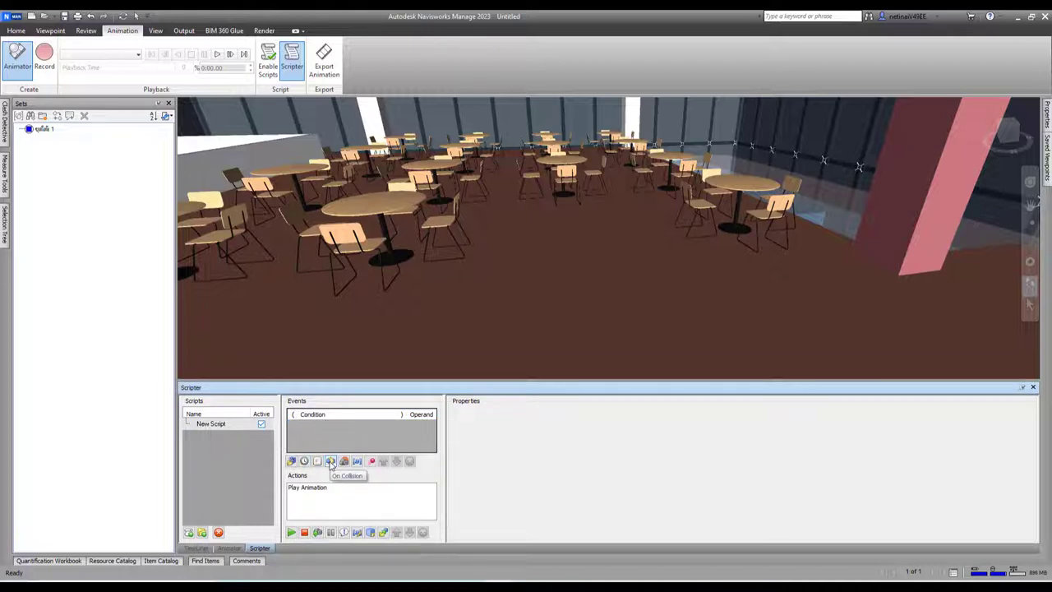
left_click(331, 462)
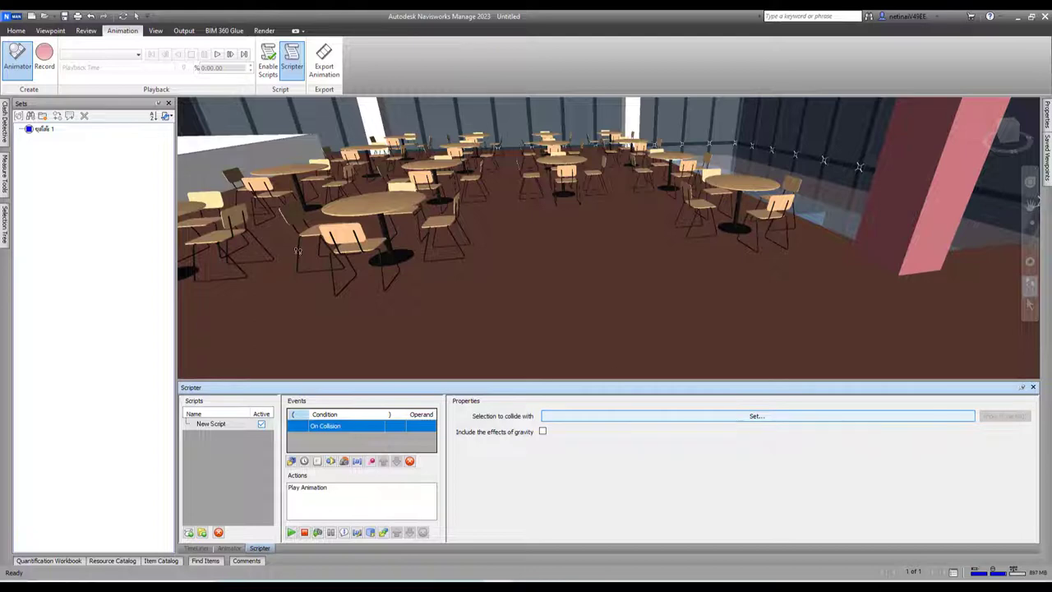
left_click(41, 130)
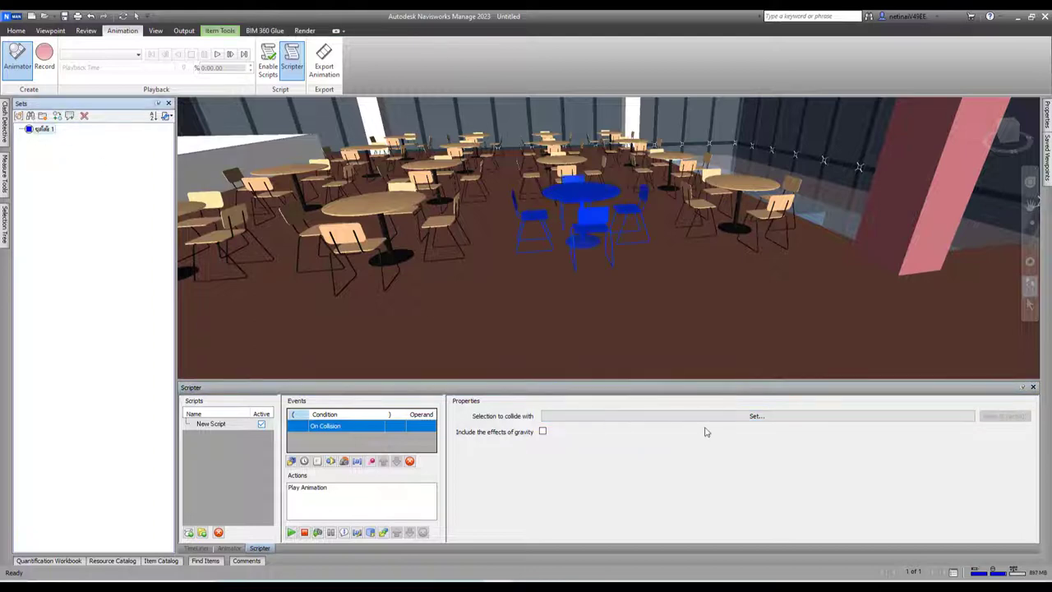
left_click(740, 418)
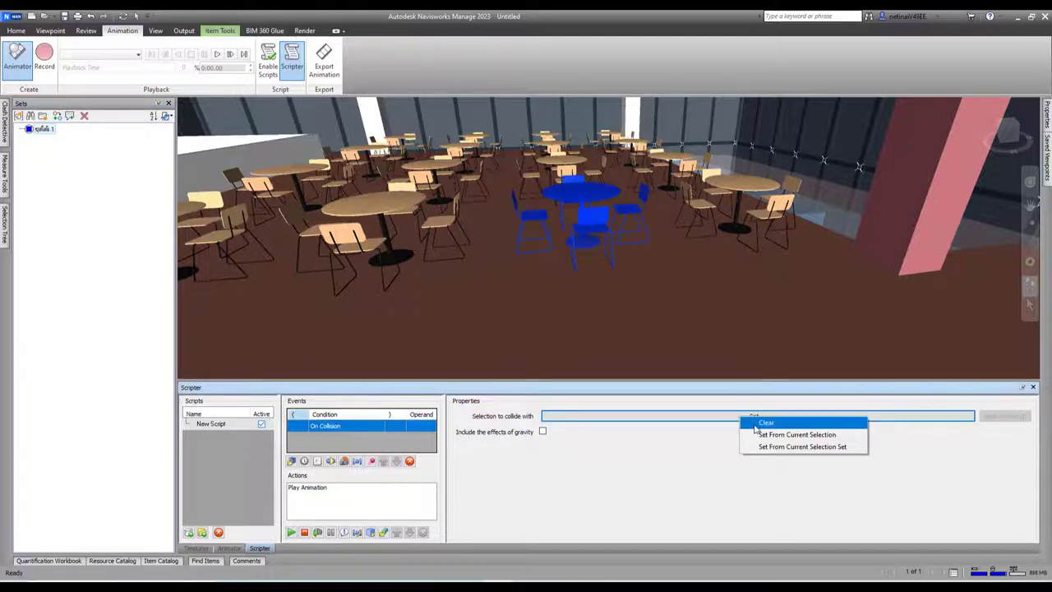
left_click(770, 435)
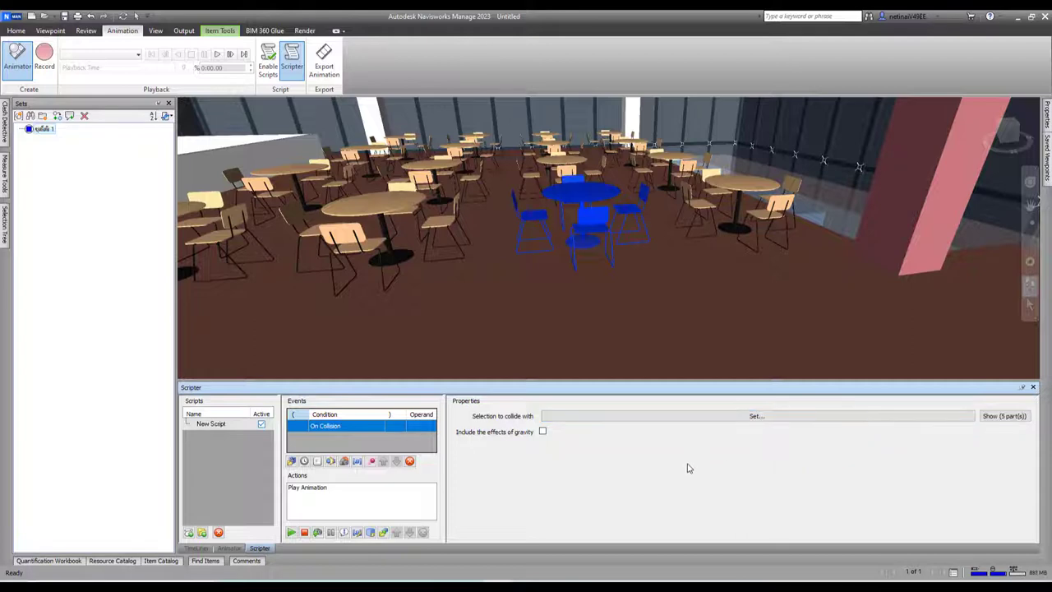
left_click(266, 66)
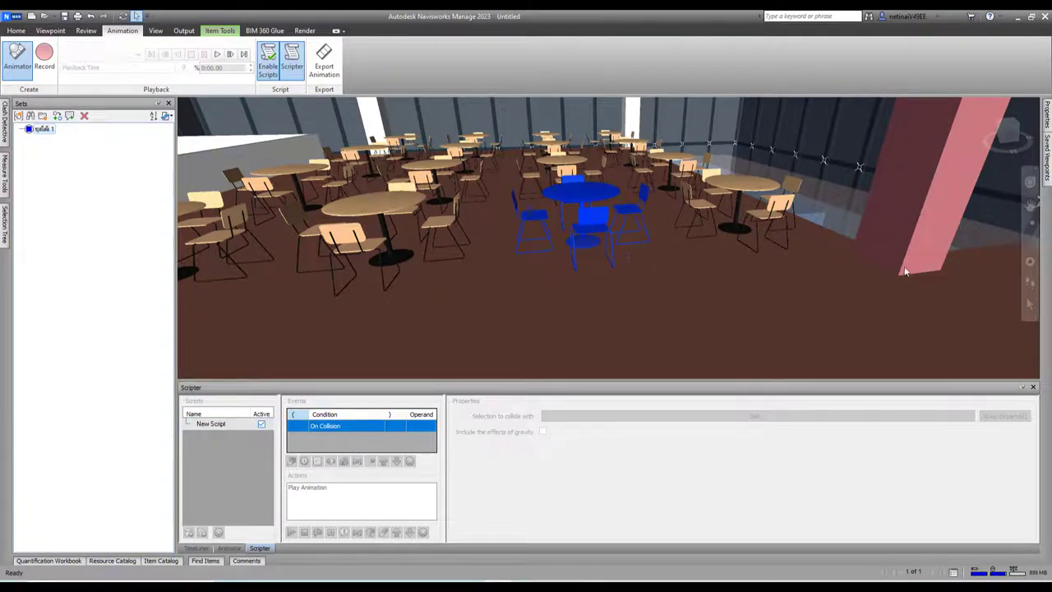
Clear the selection and walk forward into the cafeteria.
left_click(579, 234)
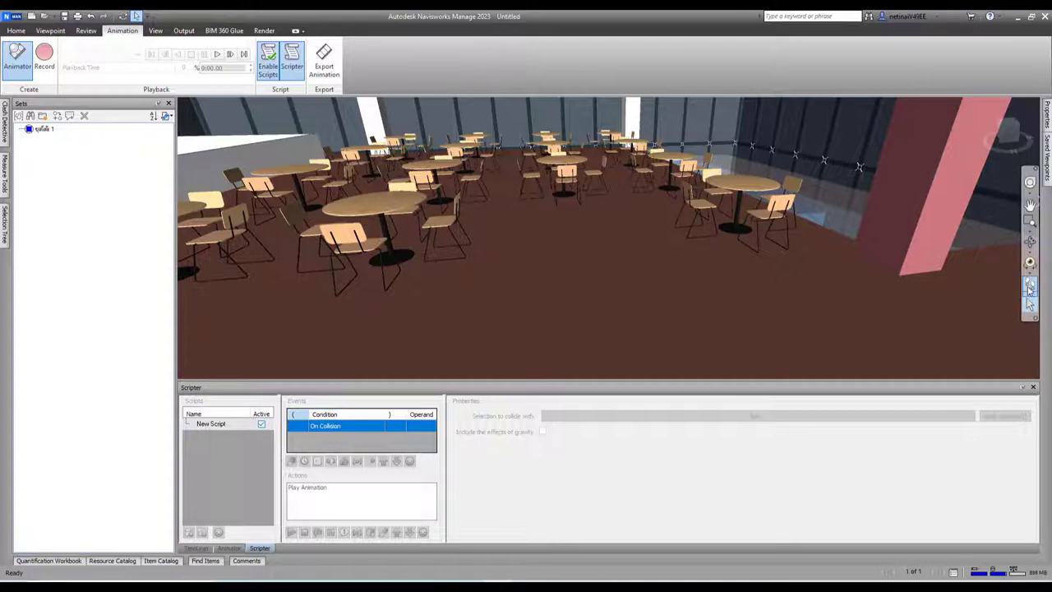
mouse_move(597, 343)
left_mouse_down()
mouse_move(547, 316)
mouse_move(307, 53)
left_mouse_up()
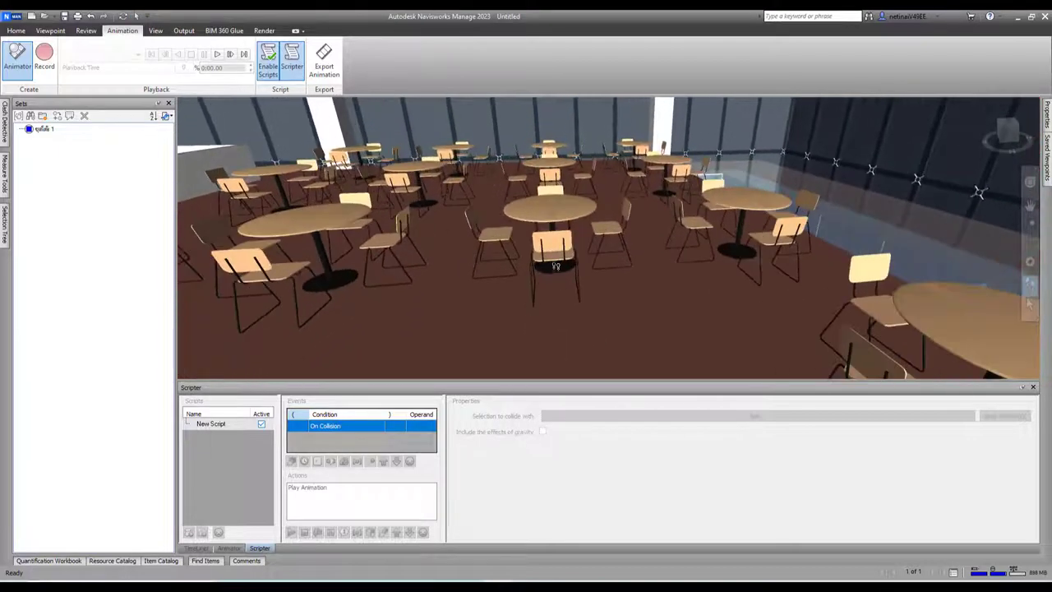
left_click(17, 30)
Turn on Collision and Third Person realism, then walk the avatar toward the tables.
left_click(50, 30)
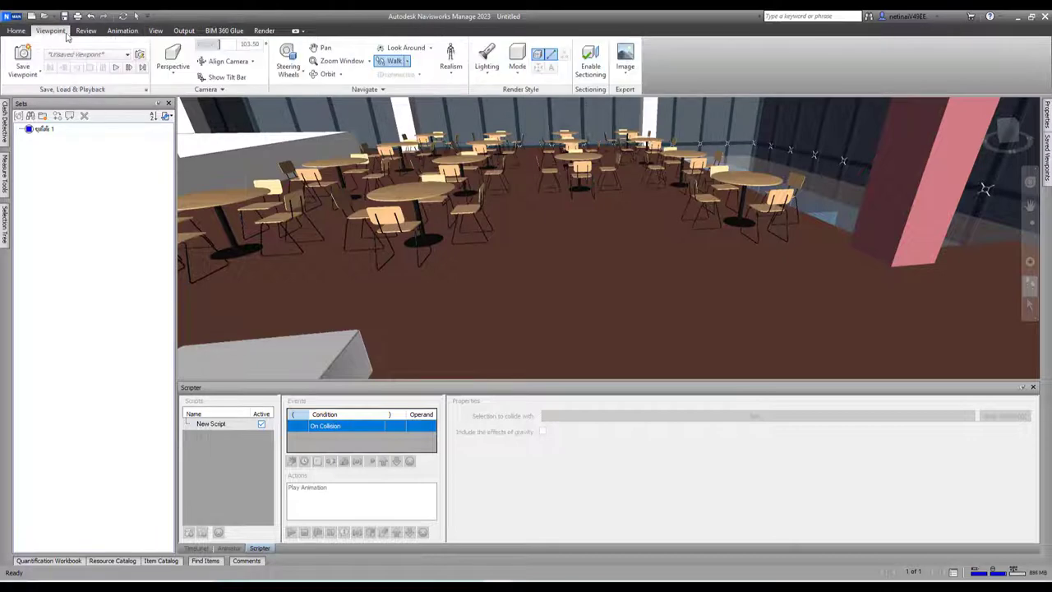
left_click(450, 66)
left_click(419, 90)
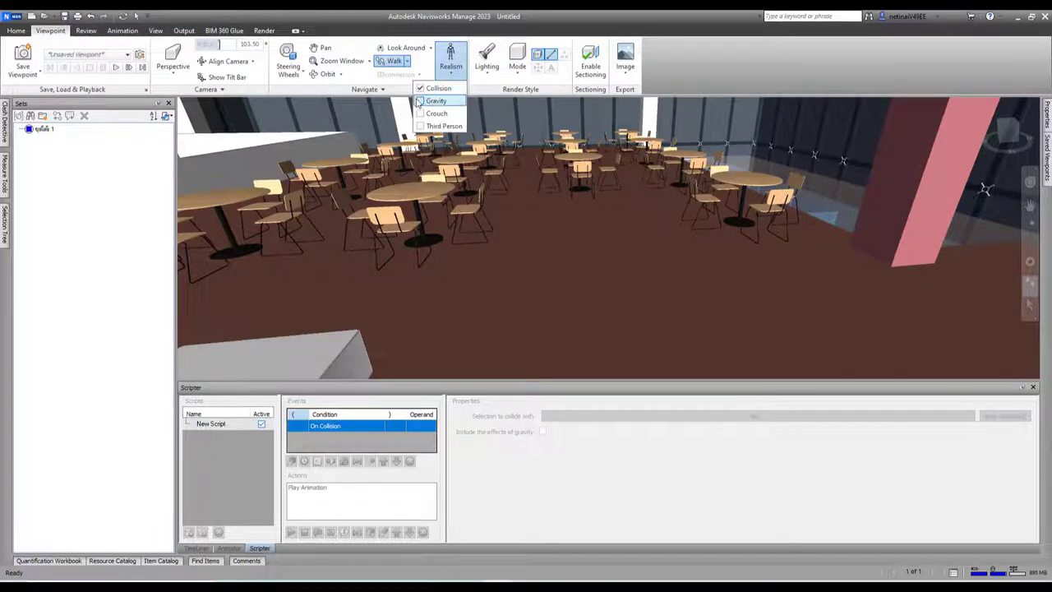
left_click(424, 125)
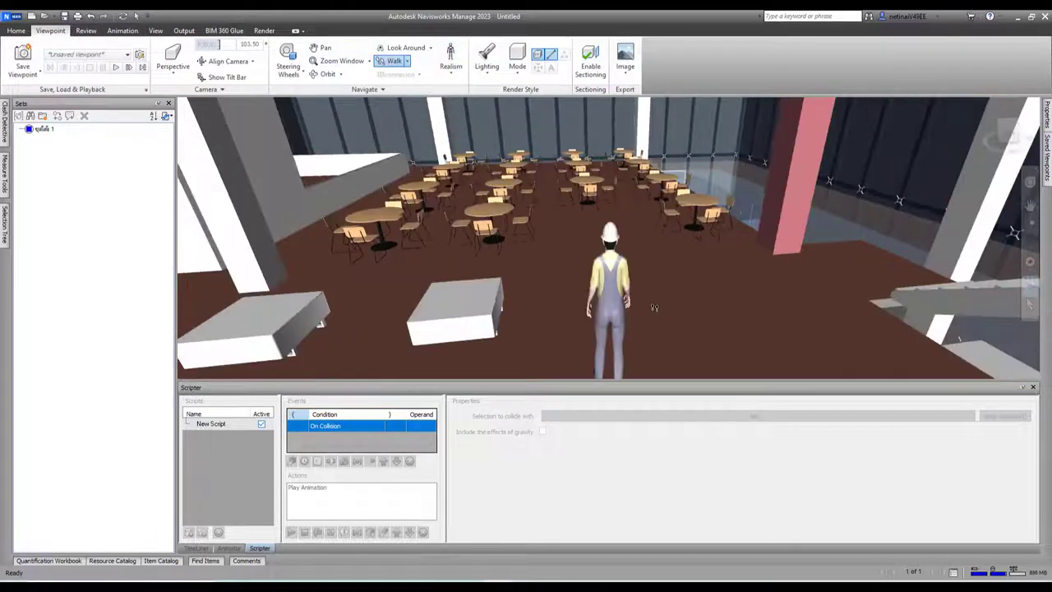
mouse_move(636, 301)
left_mouse_down()
mouse_move(631, 231)
mouse_move(670, 276)
mouse_move(656, 286)
left_mouse_up()
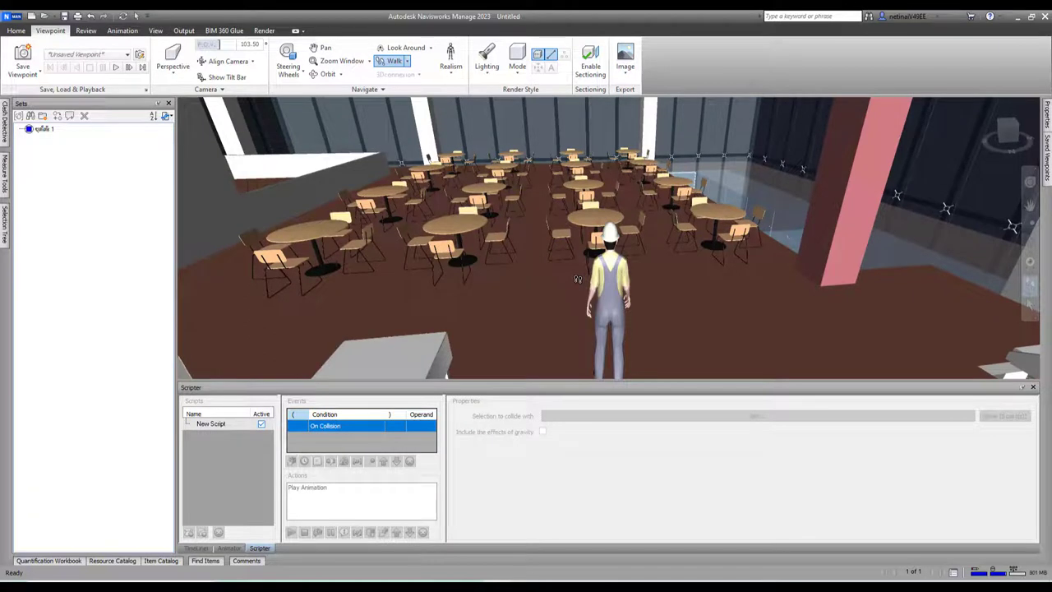